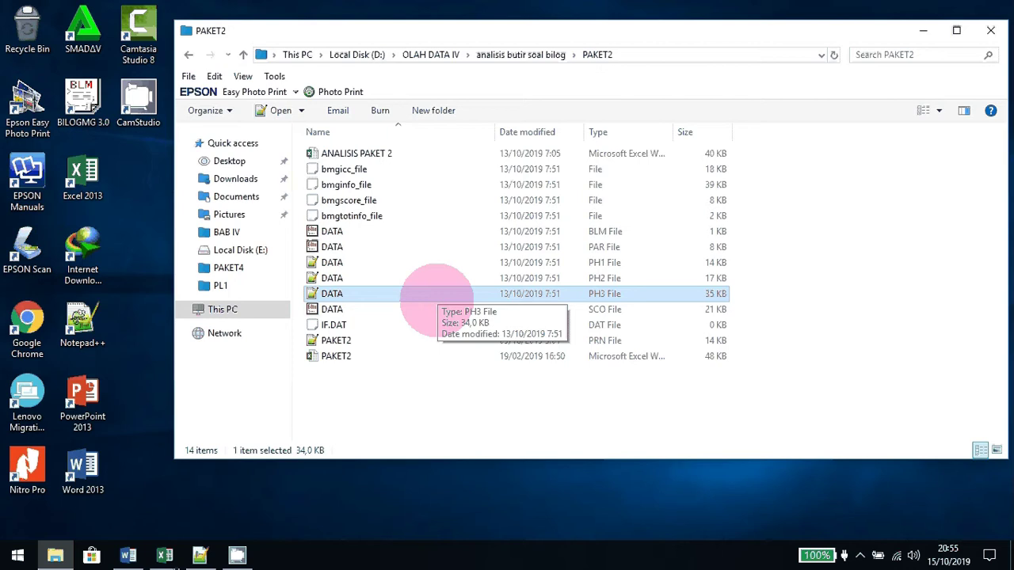
Step: Open DATA.PH3, the PH3 File in the PAKET2 folder, in Notepad++
{"action": "double_click", "coordinate": [431, 297]}
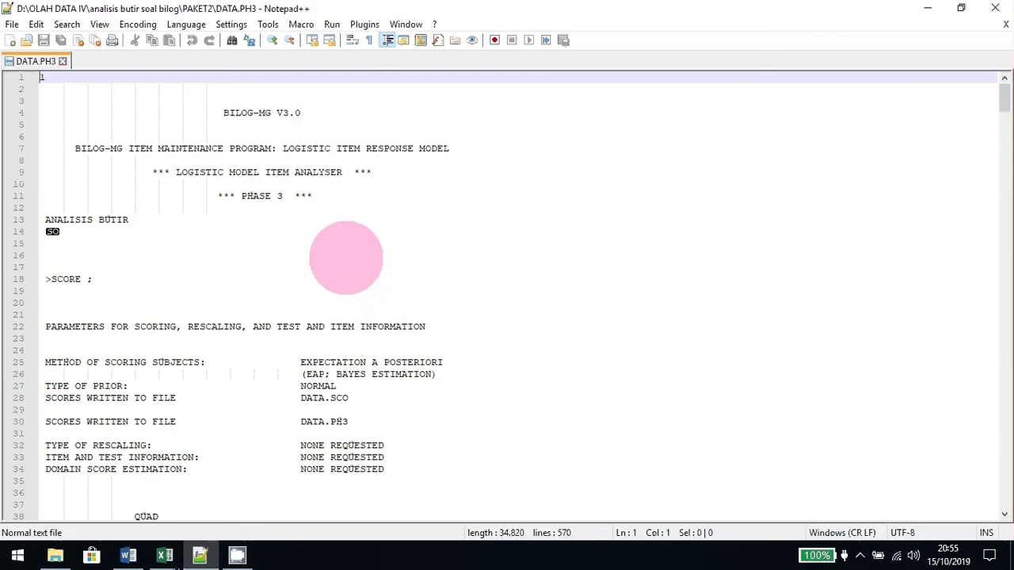
Step: Bring the subject score table starting at line 82 into view
{"action": "scroll", "coordinate": [346, 257], "scroll_direction": "down", "scroll_amount": 15}
{"action": "scroll", "coordinate": [385, 249], "scroll_direction": "down", "scroll_amount": 6}
{"action": "scroll", "coordinate": [418, 290], "scroll_direction": "down", "scroll_amount": 5}
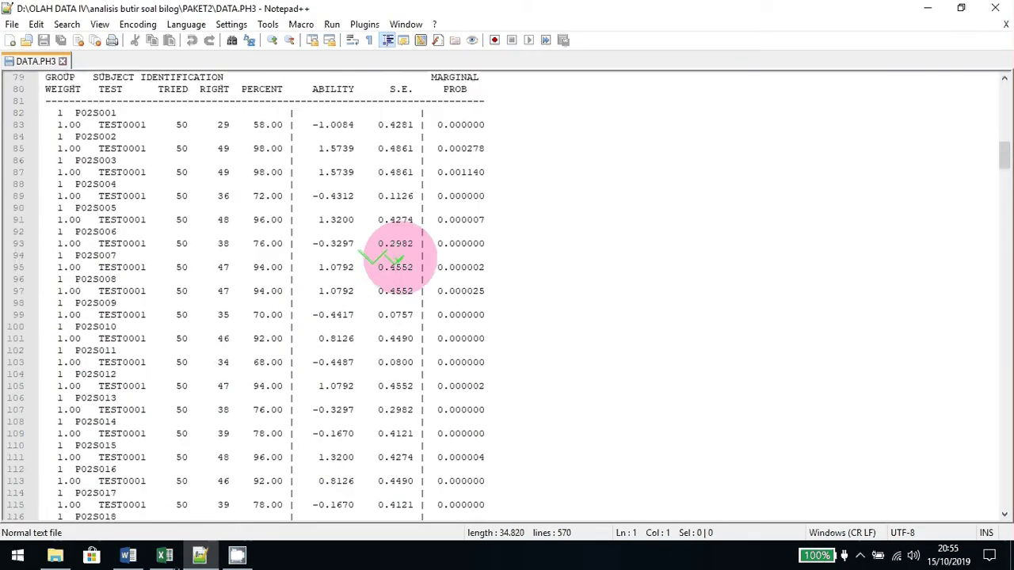
{"action": "scroll", "coordinate": [397, 290], "scroll_direction": "up", "scroll_amount": 2}
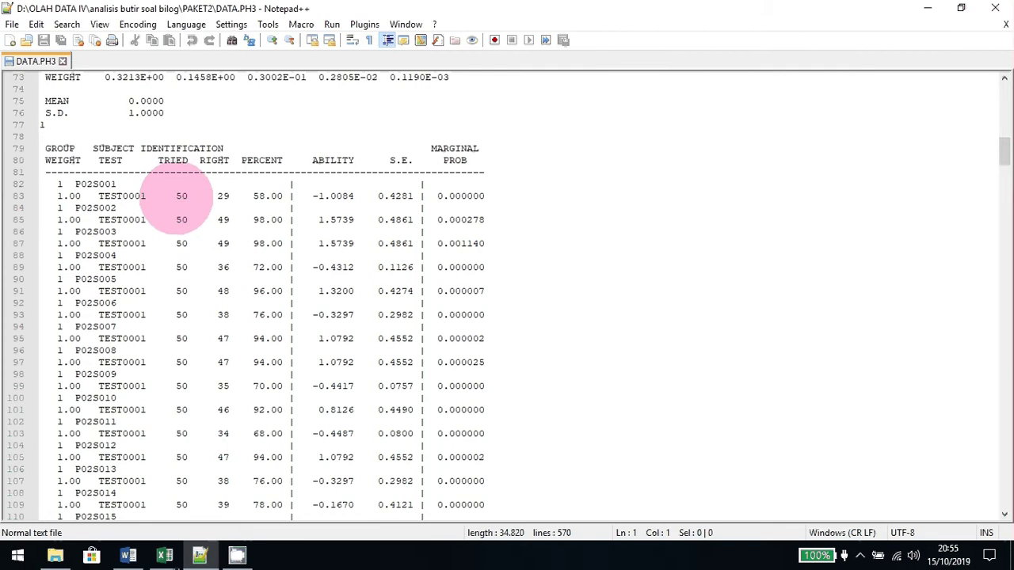
{"action": "left_click_drag", "start_coordinate": [182, 196], "coordinate": [272, 198]}
{"action": "left_click", "coordinate": [293, 207]}
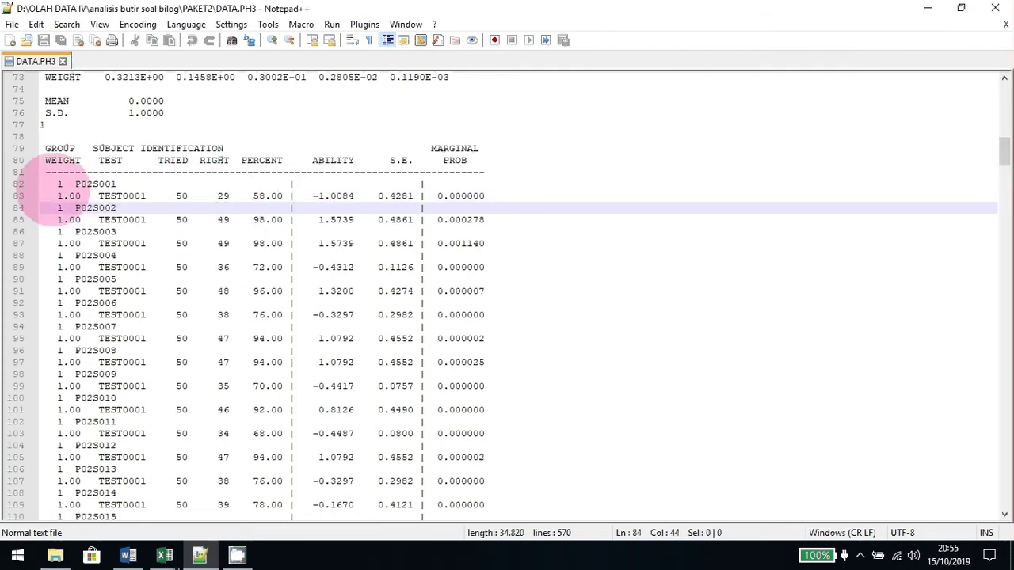
Step: Select score rows from line 82 through line 513 and copy them
{"action": "left_click_drag", "start_coordinate": [57, 186], "coordinate": [305, 531]}
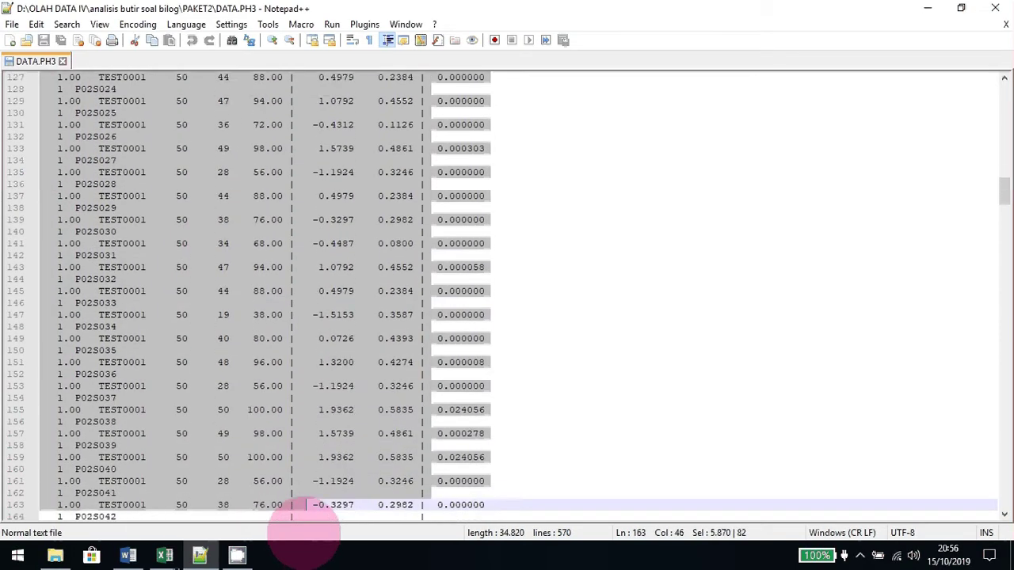
{"action": "left_click_drag", "start_coordinate": [305, 533], "coordinate": [305, 524]}
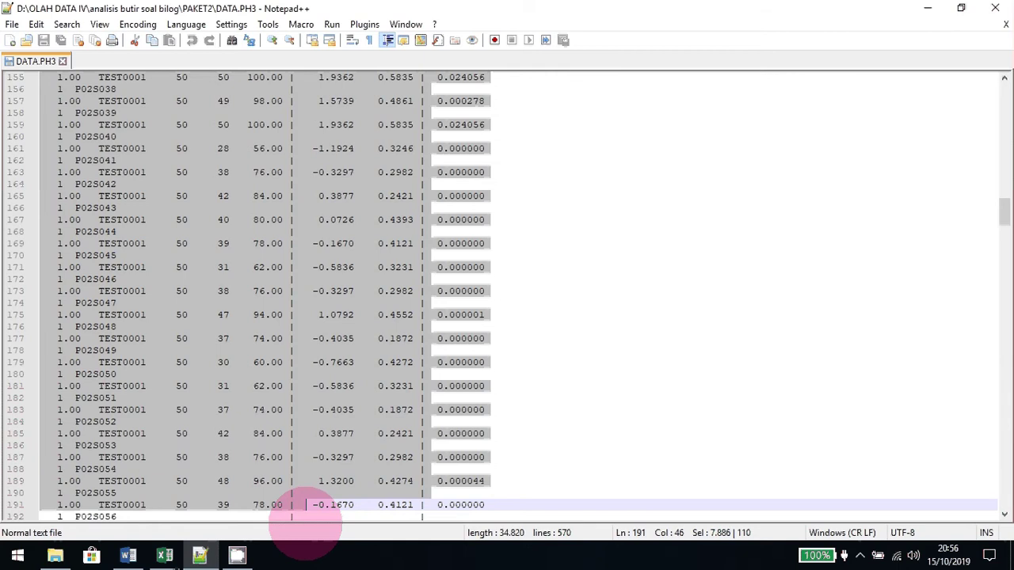
{"action": "mouse_move", "coordinate": [305, 523]}
{"action": "left_mouse_down"}
{"action": "mouse_move", "coordinate": [434, 500]}
{"action": "mouse_move", "coordinate": [459, 505]}
{"action": "mouse_move", "coordinate": [454, 527]}
{"action": "left_mouse_up"}
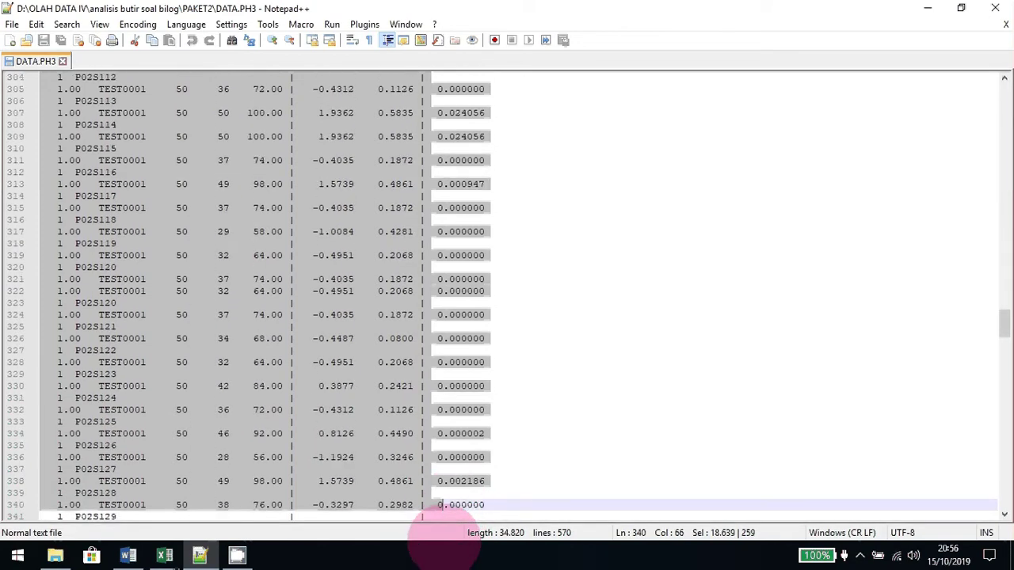
{"action": "left_click_drag", "start_coordinate": [455, 527], "coordinate": [444, 532]}
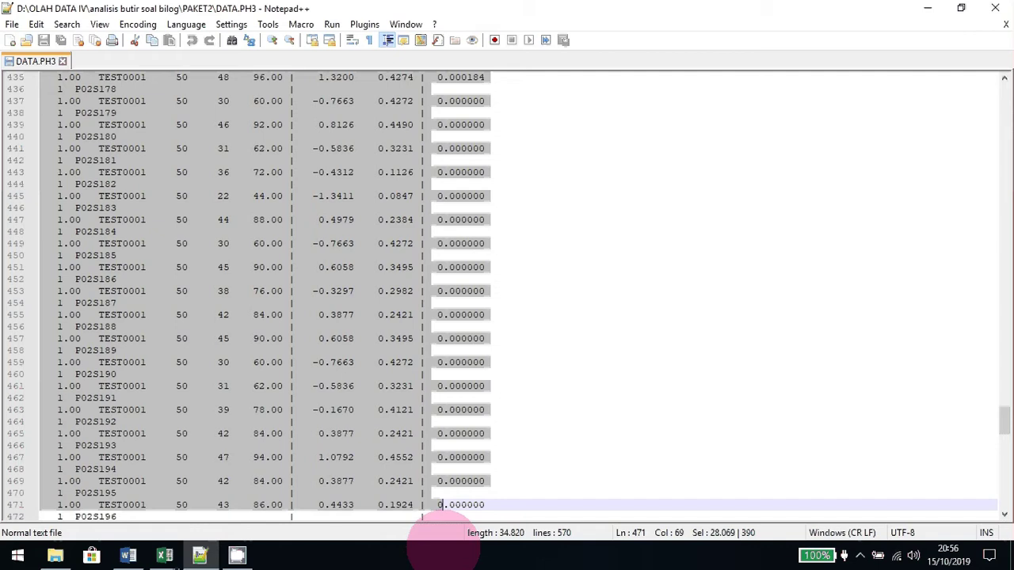
{"action": "left_click_drag", "start_coordinate": [443, 545], "coordinate": [507, 243]}
{"action": "right_click", "coordinate": [366, 204]}
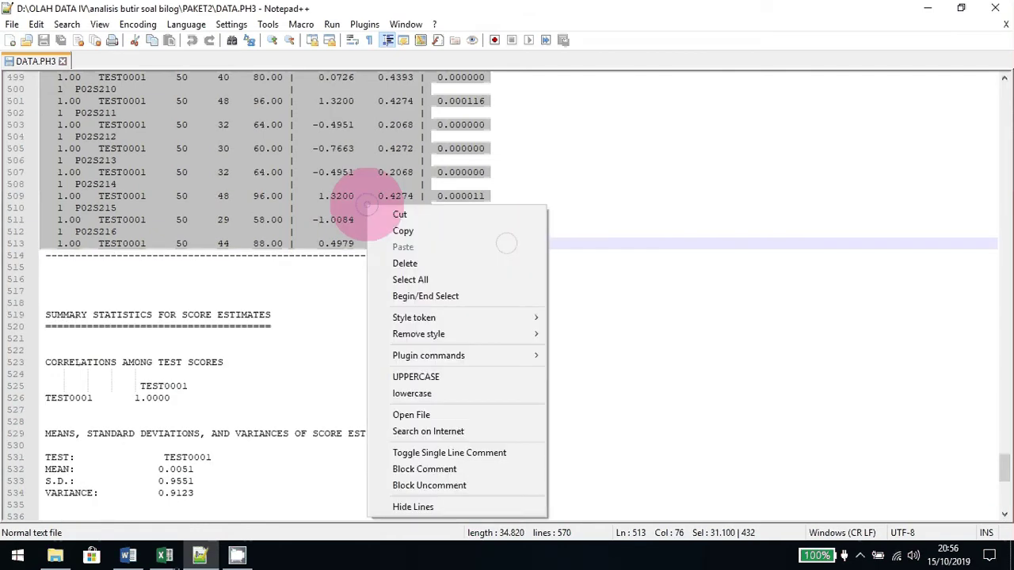
{"action": "left_click", "coordinate": [403, 230]}
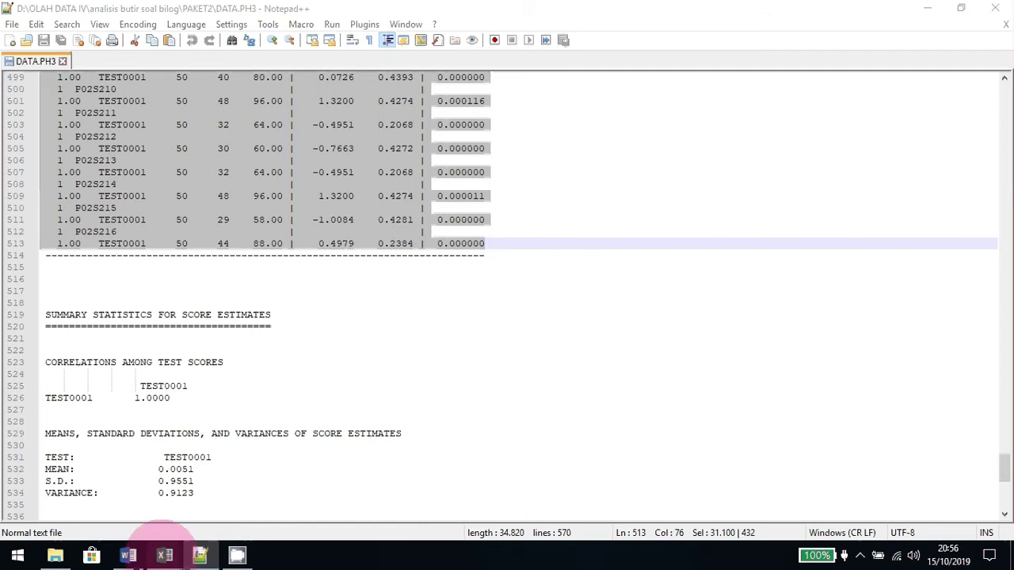
Step: Paste the copied rows into Book1 at A3 using the Text Import Wizard
{"action": "mouse_move", "coordinate": [164, 554]}
{"action": "left_click", "coordinate": [226, 434]}
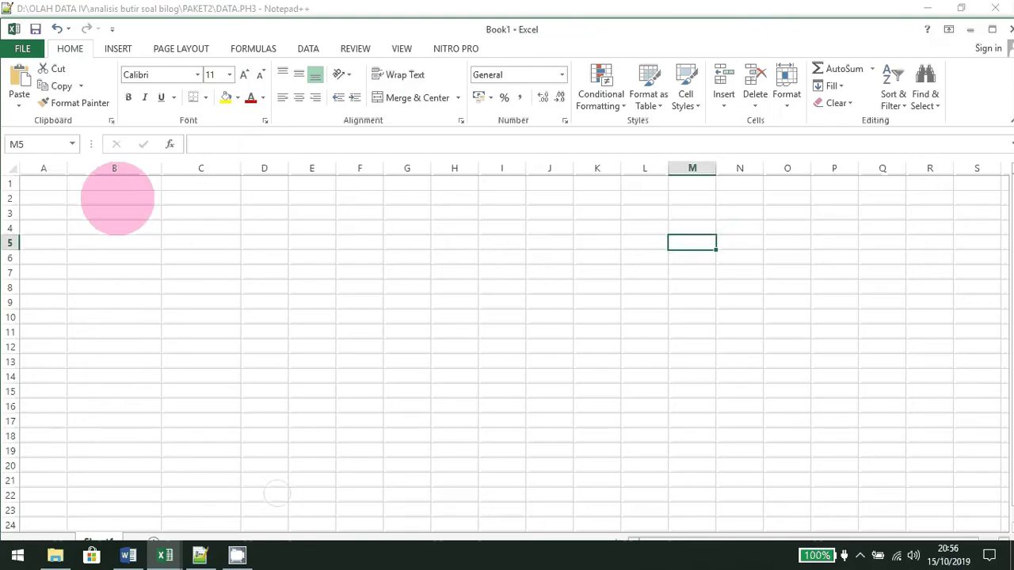
{"action": "left_click", "coordinate": [48, 212]}
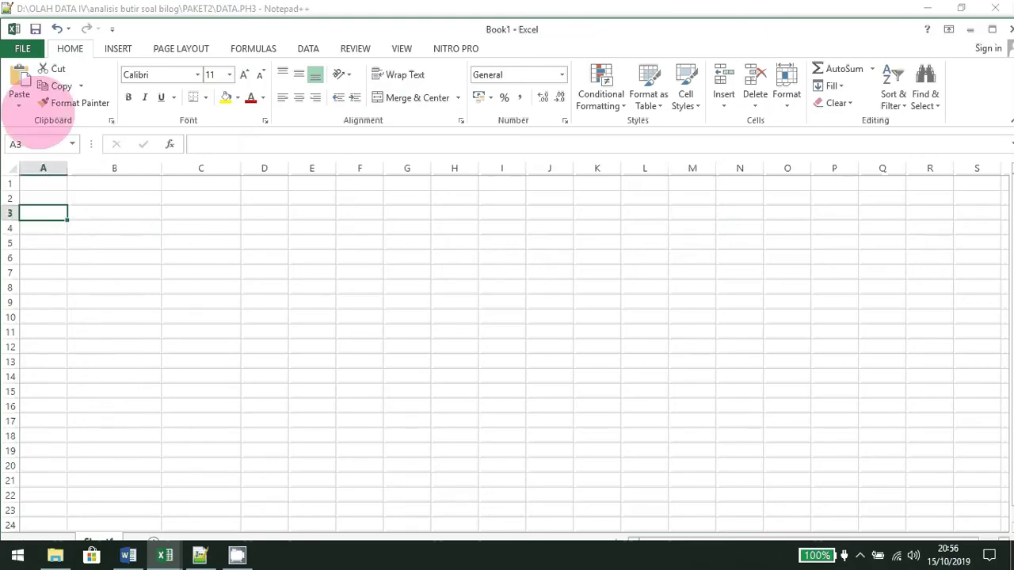
{"action": "left_click", "coordinate": [19, 95]}
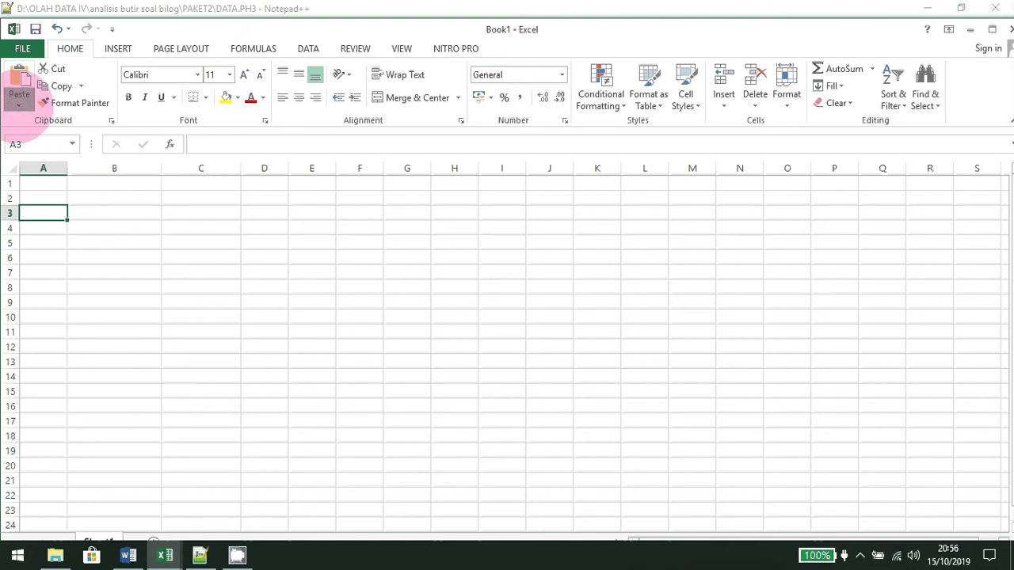
{"action": "left_click", "coordinate": [19, 105]}
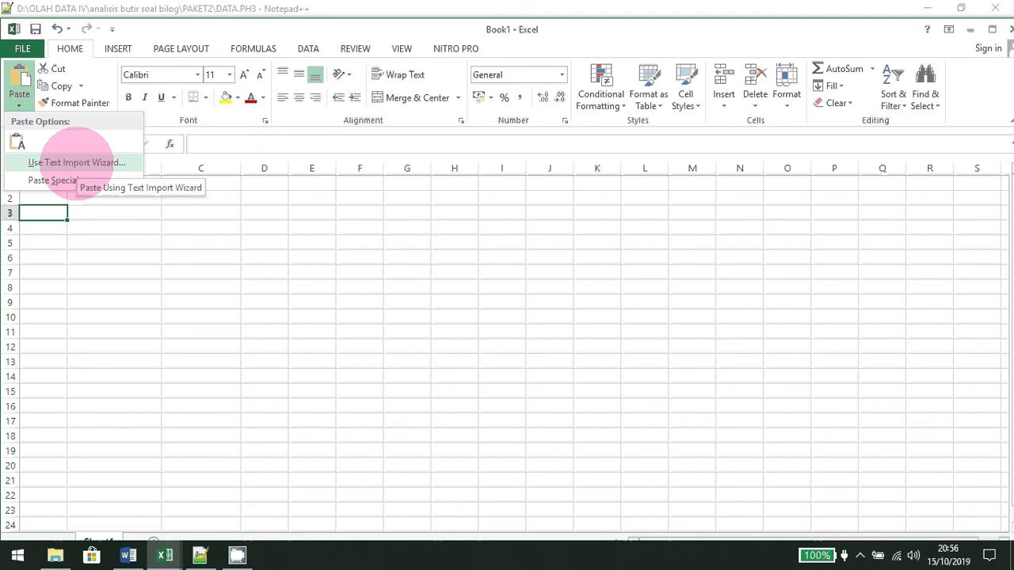
{"action": "left_click", "coordinate": [79, 163]}
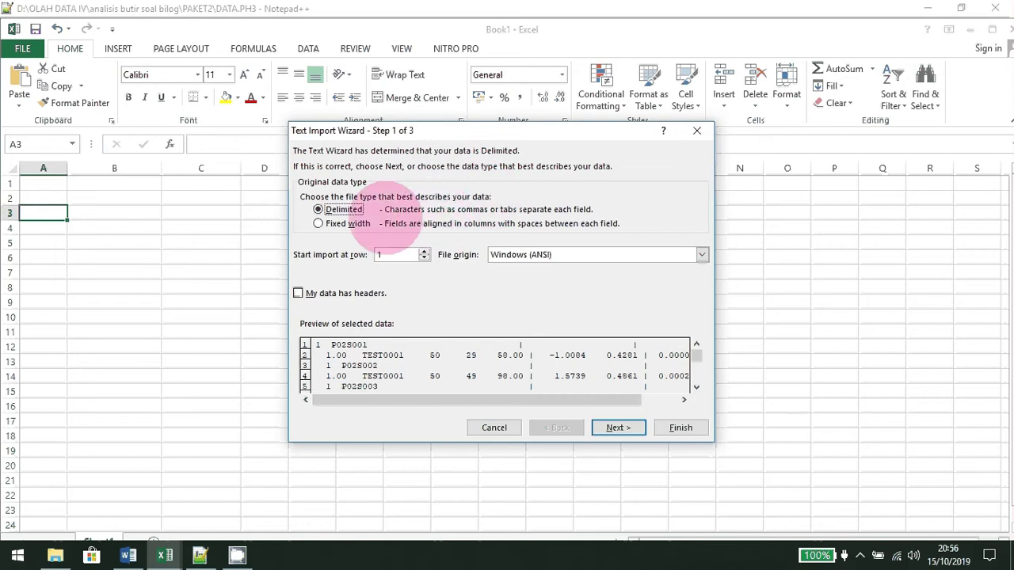
Step: Import as space-delimited data with a period decimal and comma thousands separator
{"action": "left_click", "coordinate": [622, 428]}
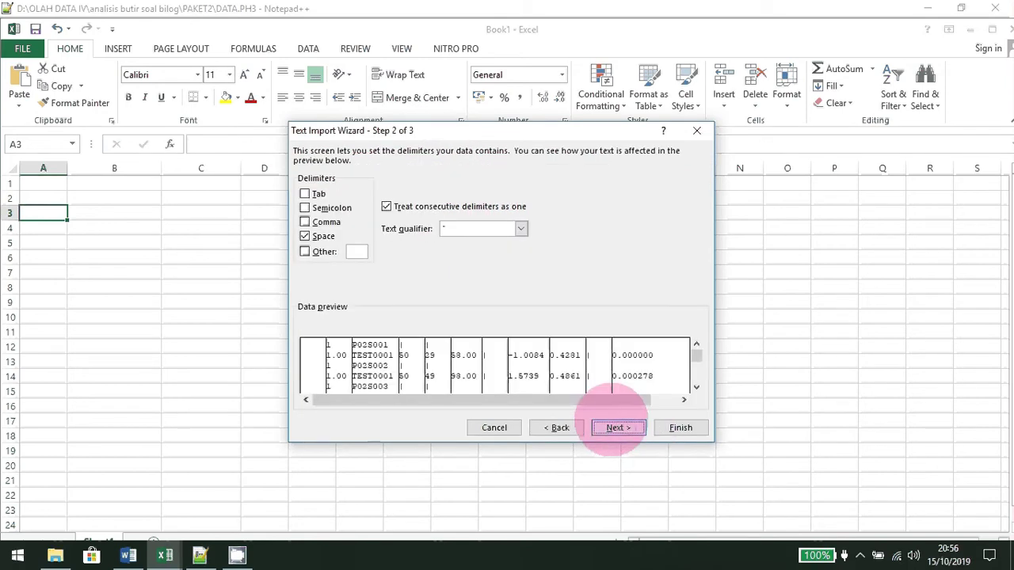
{"action": "left_click", "coordinate": [620, 428]}
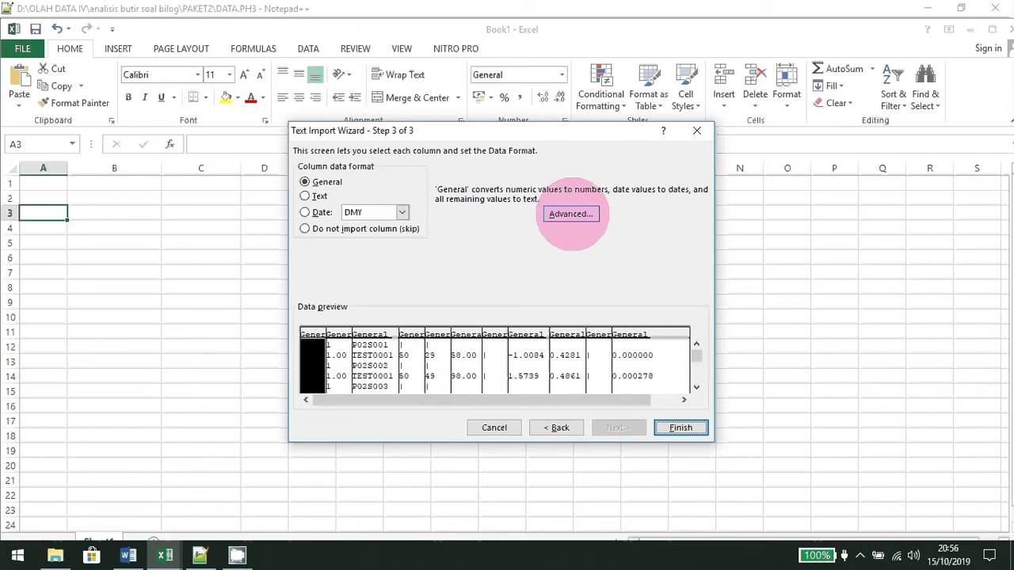
{"action": "left_click", "coordinate": [571, 213]}
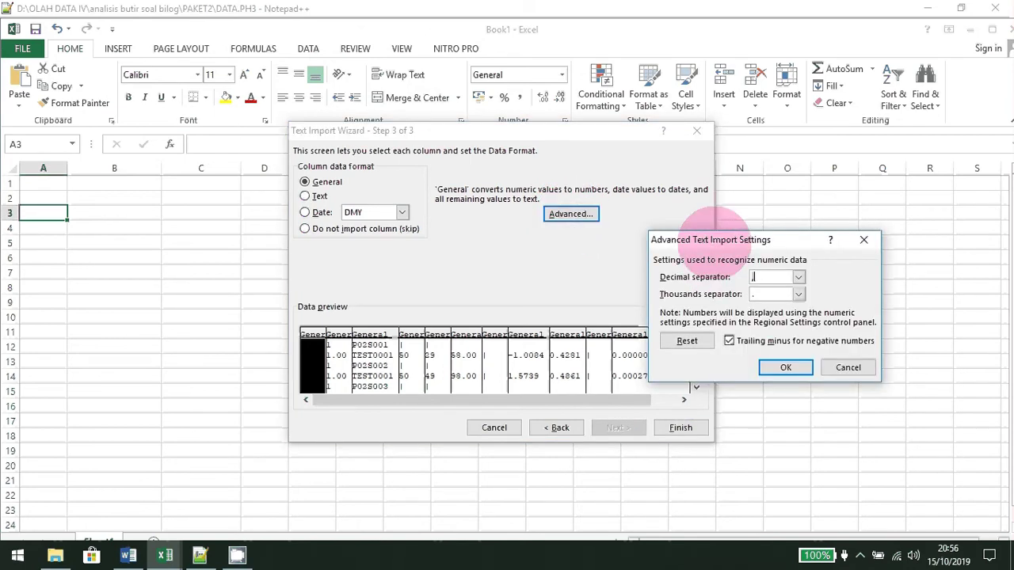
{"action": "left_click_drag", "start_coordinate": [713, 237], "coordinate": [528, 186]}
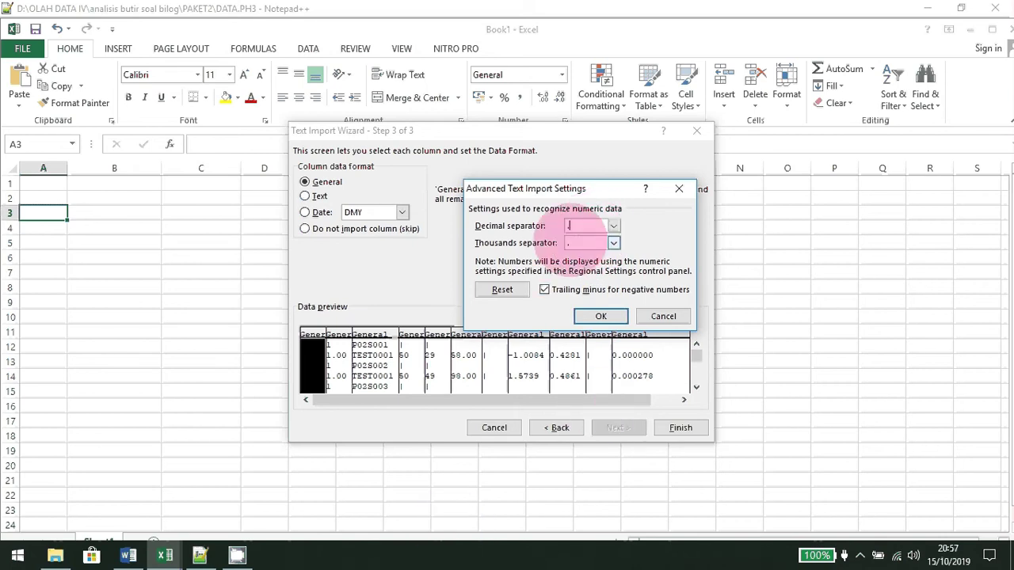
{"action": "left_click", "coordinate": [586, 242]}
{"action": "type", "text": ","}
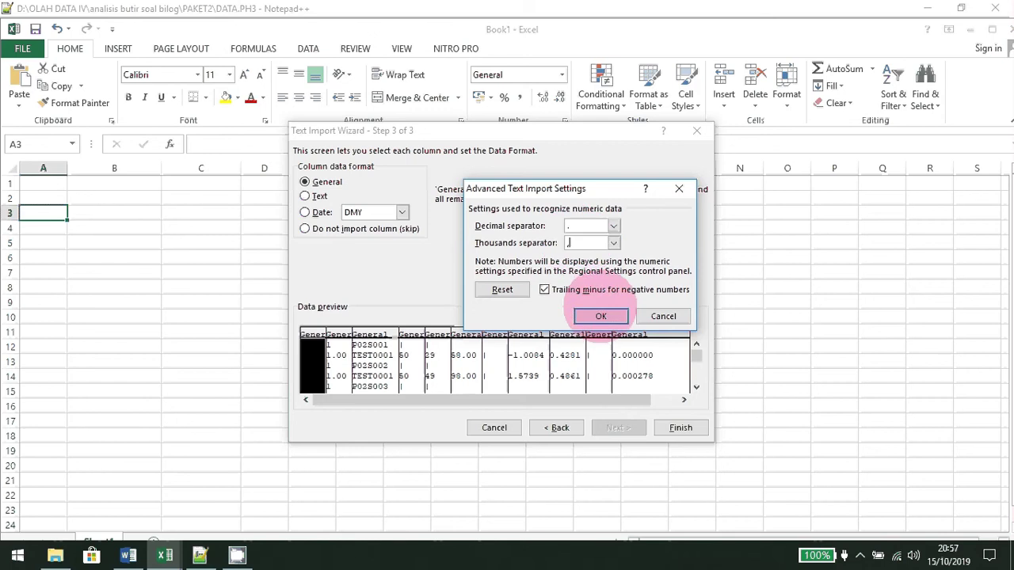
{"action": "left_click", "coordinate": [610, 316]}
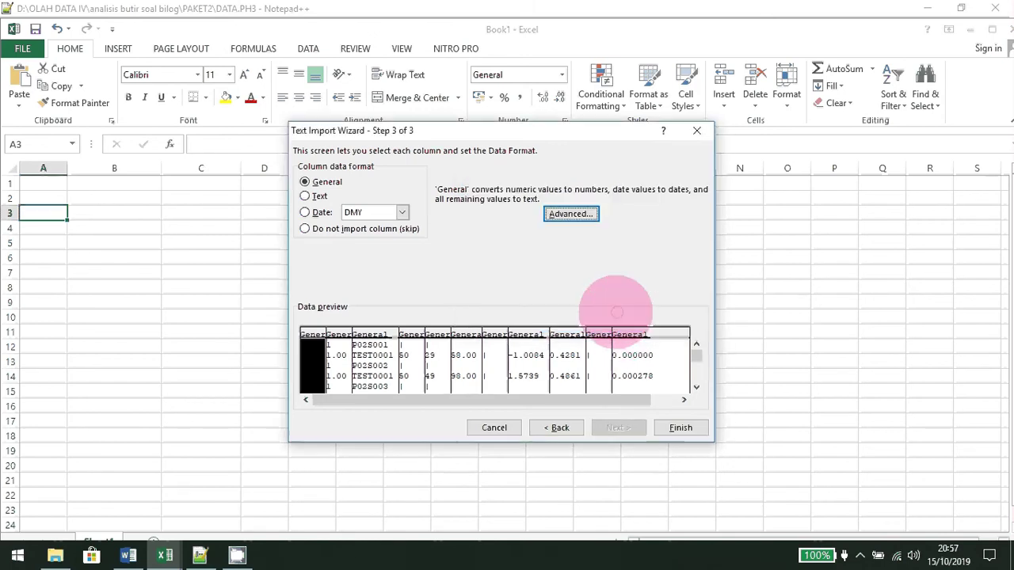
Step: Finish the import so the score rows fill the sheet from row 3
{"action": "left_click", "coordinate": [689, 431]}
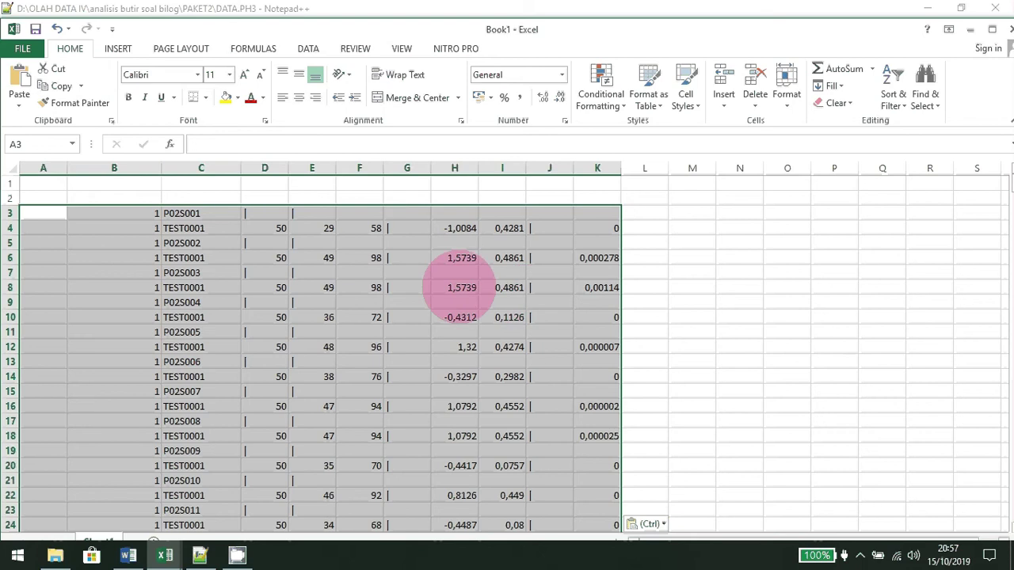
{"action": "left_click", "coordinate": [459, 288]}
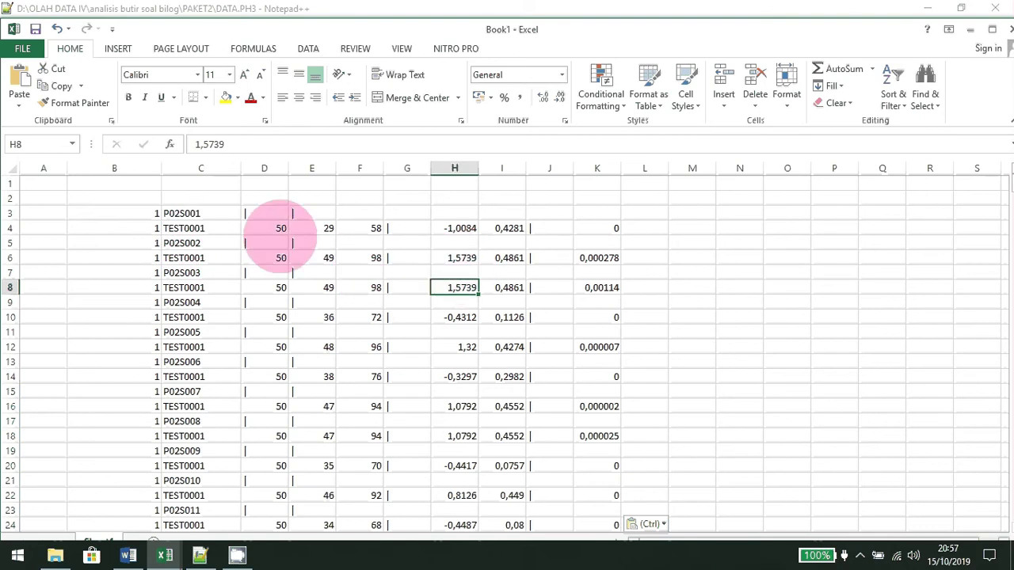
{"action": "left_click", "coordinate": [190, 228]}
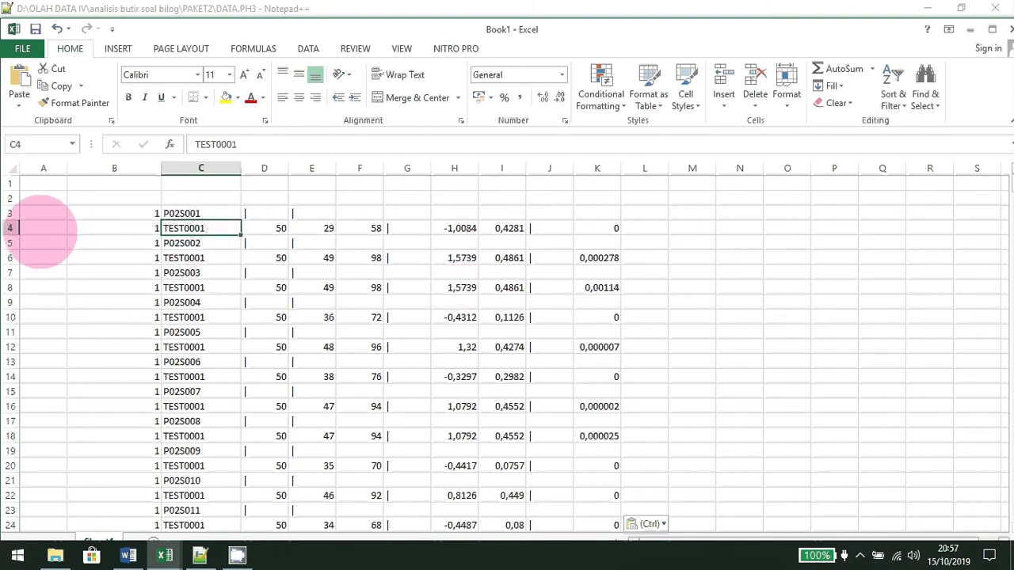
Step: Check rows 4, 6, 8 and 10 and subject code P02S002, then select L3
{"action": "left_click", "coordinate": [16, 229]}
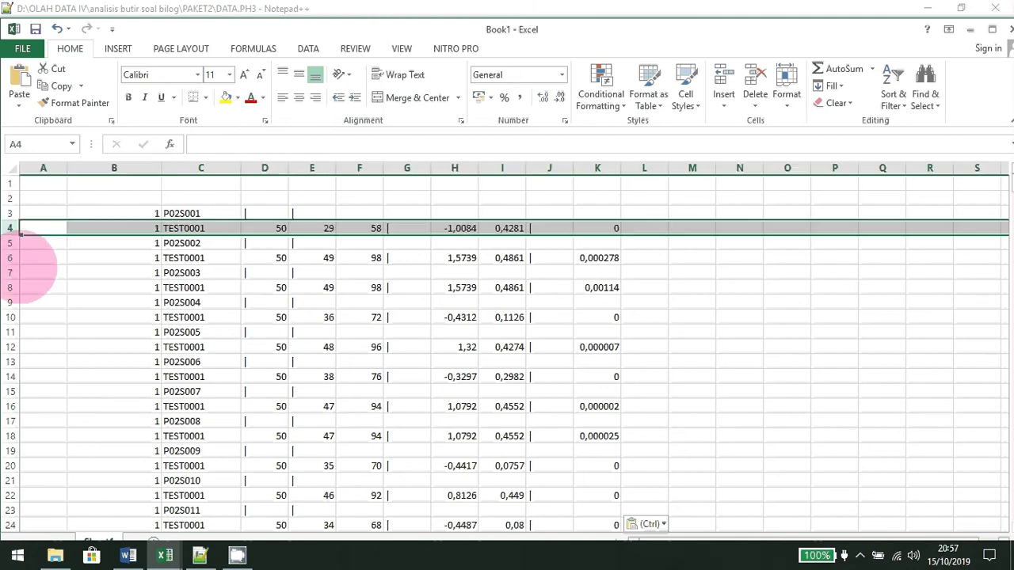
{"action": "left_click", "coordinate": [15, 258]}
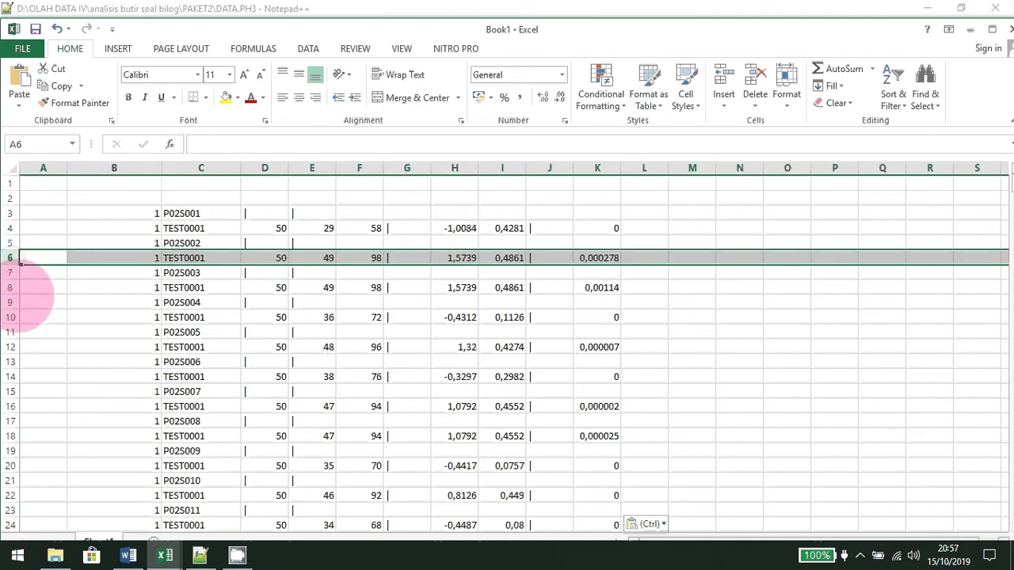
{"action": "left_click", "coordinate": [16, 288]}
{"action": "left_click", "coordinate": [17, 317]}
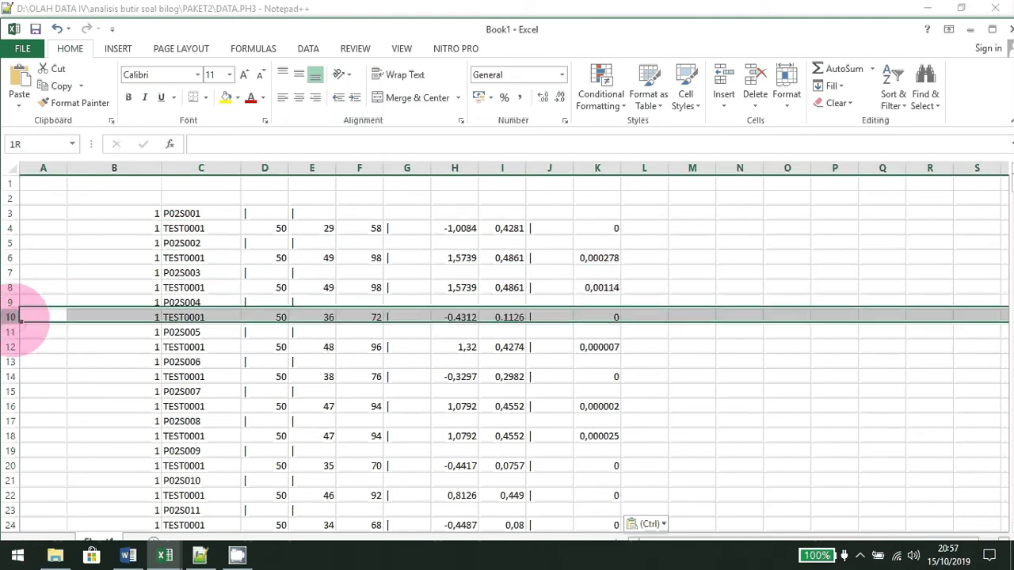
{"action": "left_click", "coordinate": [184, 243]}
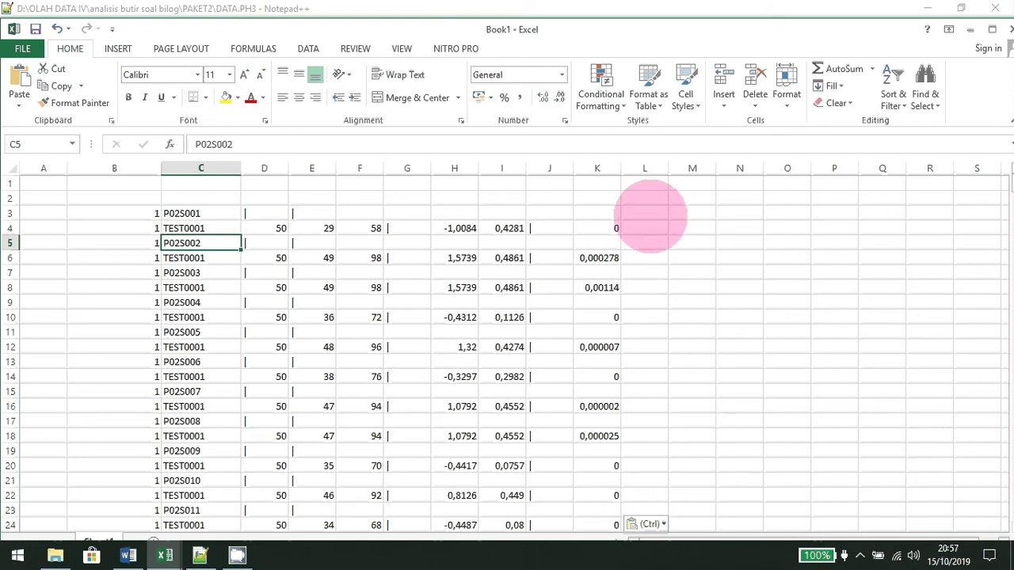
{"action": "left_click", "coordinate": [647, 214]}
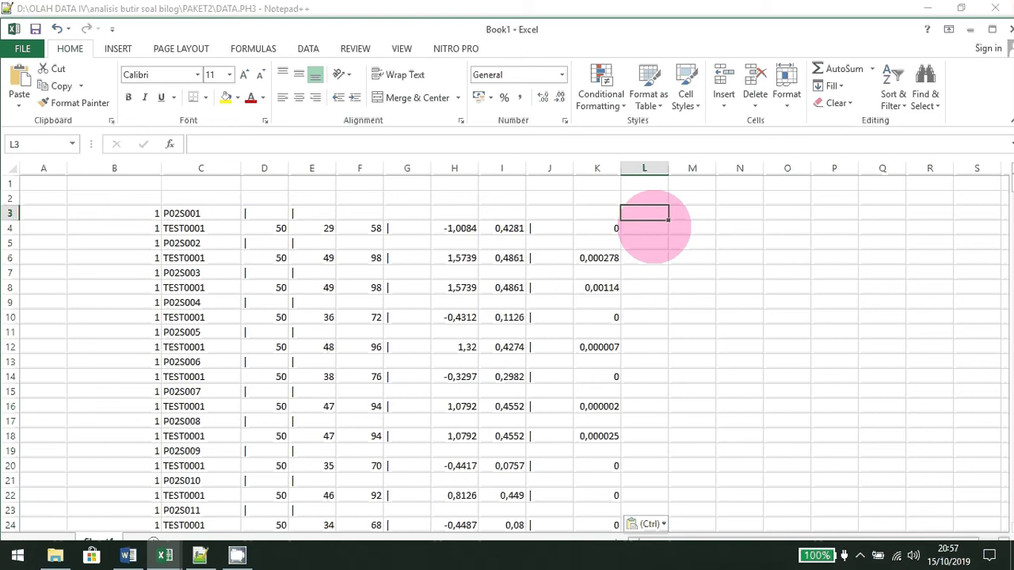
Step: Enter A in L3 and B in L4, then select L3:L4
{"action": "type", "text": "A"}
{"action": "key", "text": "Return"}
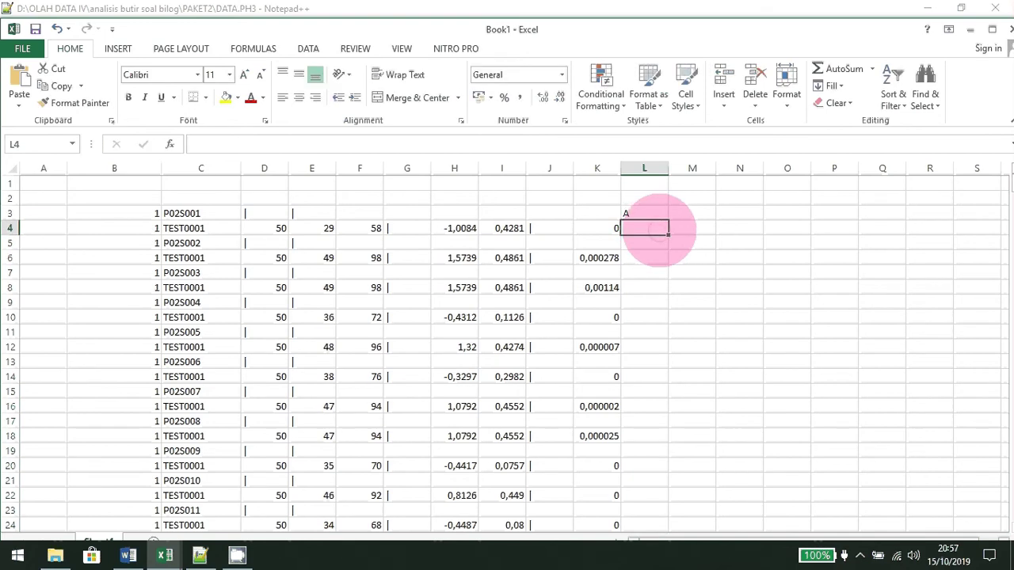
{"action": "type", "text": "B"}
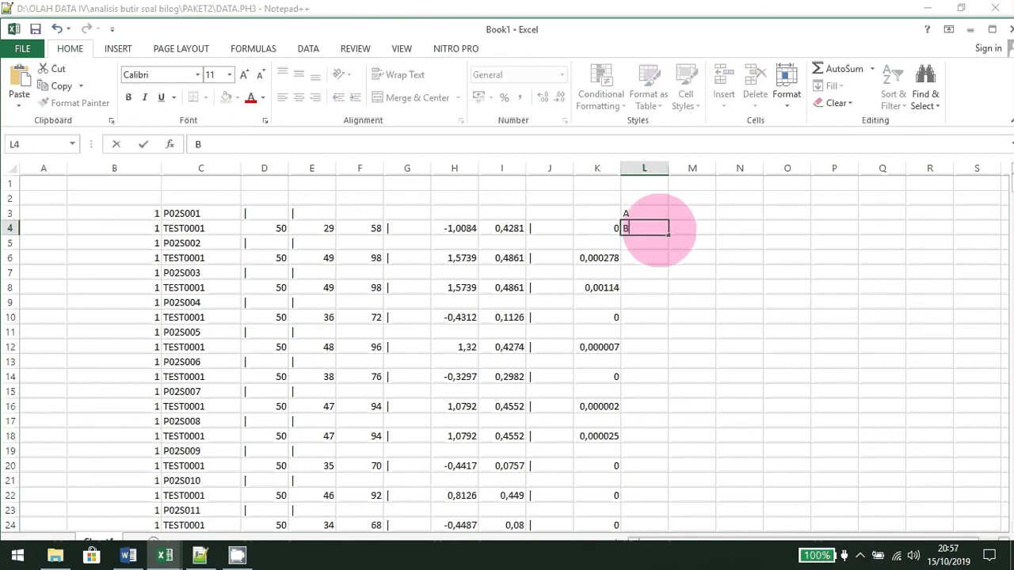
{"action": "key", "text": "Return"}
{"action": "left_click_drag", "start_coordinate": [647, 212], "coordinate": [666, 231]}
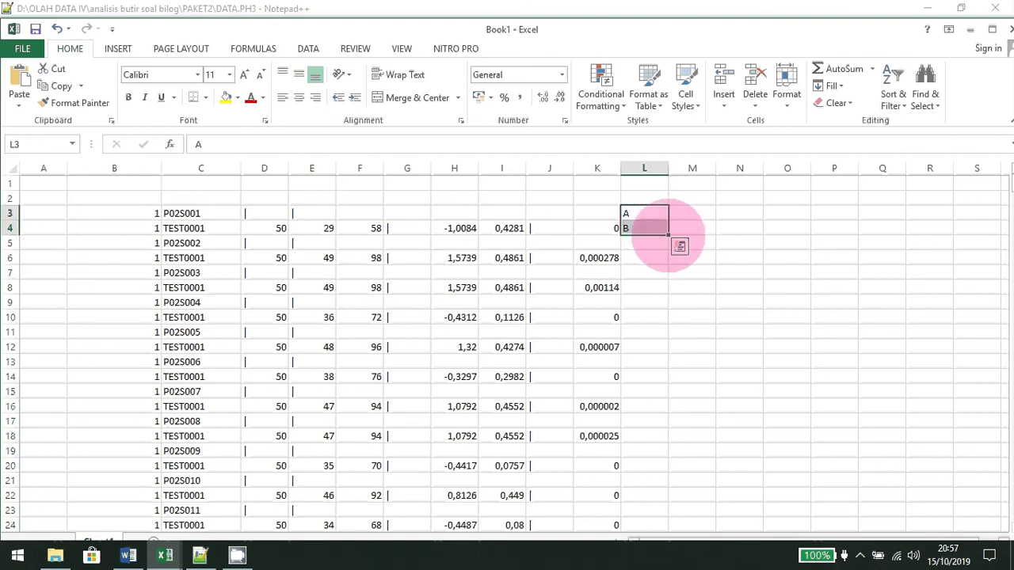
Step: Fill the alternating A/B pattern down column L to row 434
{"action": "left_click_drag", "start_coordinate": [668, 235], "coordinate": [741, 292]}
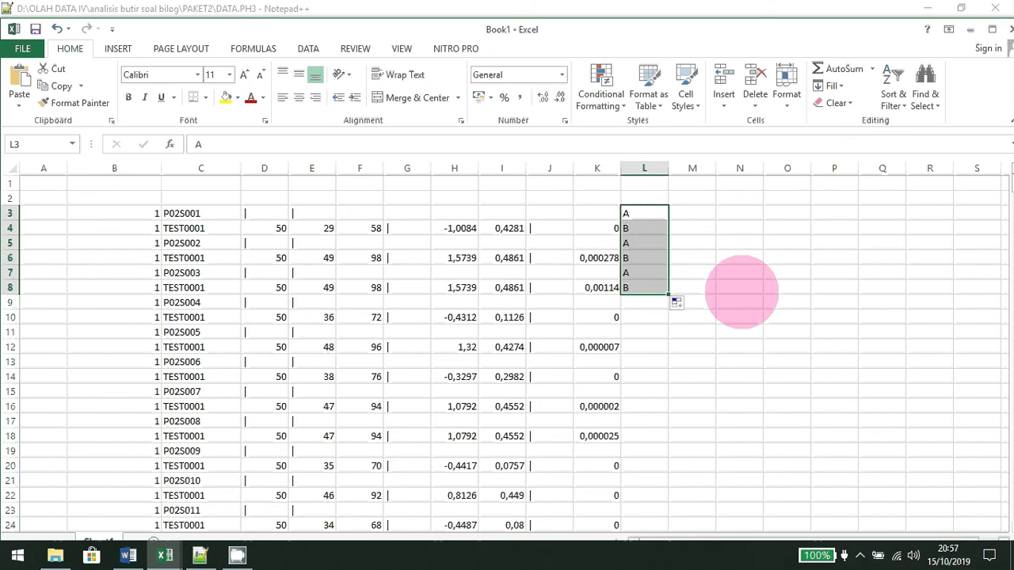
{"action": "mouse_move", "coordinate": [667, 293]}
{"action": "left_mouse_down"}
{"action": "mouse_move", "coordinate": [674, 546]}
{"action": "mouse_move", "coordinate": [669, 523]}
{"action": "left_mouse_up"}
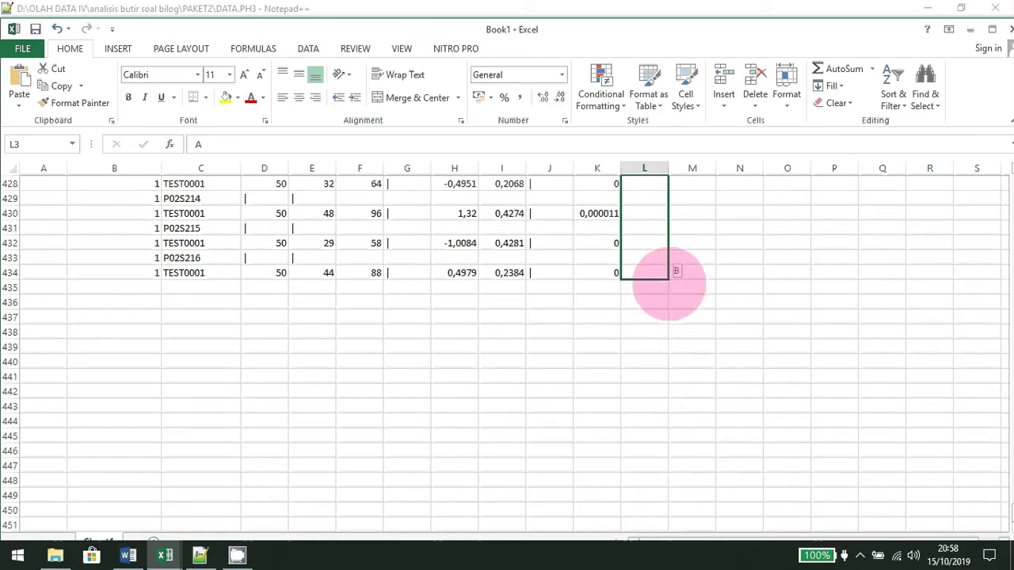
{"action": "left_click_drag", "start_coordinate": [669, 523], "coordinate": [672, 278]}
{"action": "scroll", "coordinate": [749, 283], "scroll_direction": "up", "scroll_amount": 13}
{"action": "scroll", "coordinate": [745, 281], "scroll_direction": "up", "scroll_amount": 6}
{"action": "scroll", "coordinate": [727, 255], "scroll_direction": "up", "scroll_amount": 20}
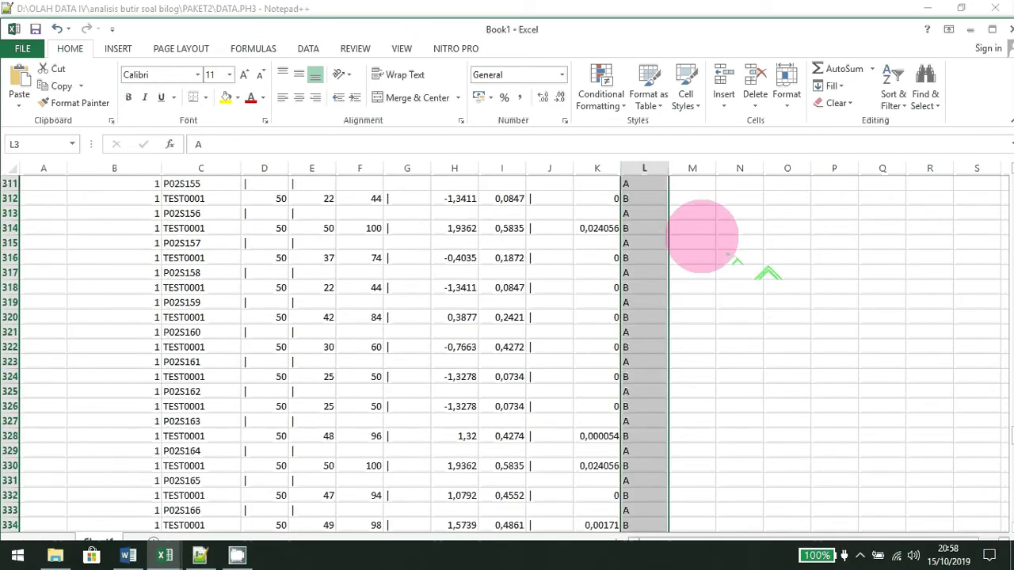
{"action": "scroll", "coordinate": [728, 256], "scroll_direction": "up", "scroll_amount": 20}
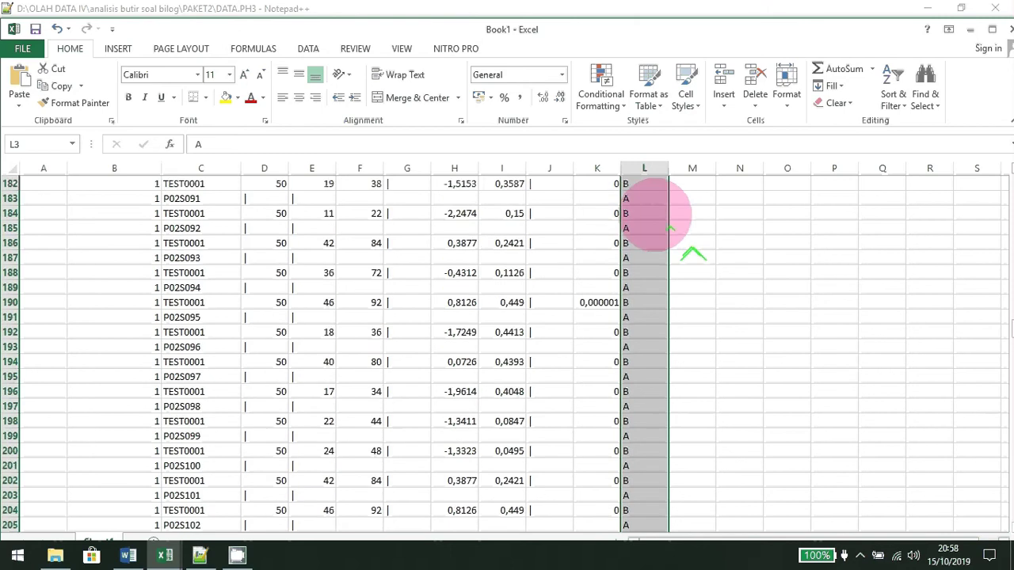
{"action": "scroll", "coordinate": [669, 229], "scroll_direction": "up", "scroll_amount": 15}
{"action": "scroll", "coordinate": [681, 234], "scroll_direction": "up", "scroll_amount": 20}
{"action": "scroll", "coordinate": [719, 255], "scroll_direction": "up", "scroll_amount": 16}
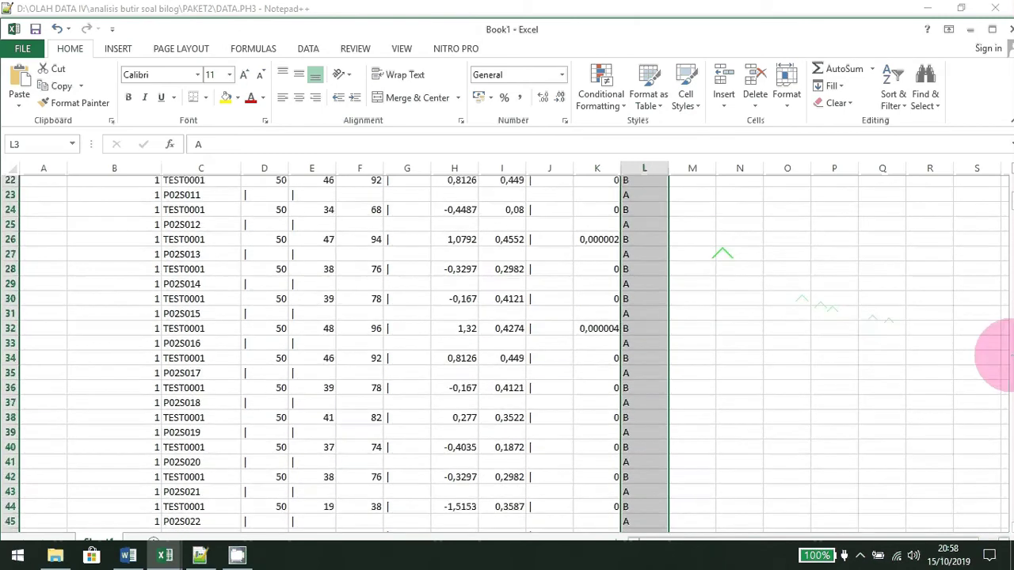
{"action": "scroll", "coordinate": [708, 317], "scroll_direction": "up", "scroll_amount": 7}
{"action": "left_click", "coordinate": [647, 242]}
Step: Filter the data on column L, hiding A rows to show only B rows
{"action": "left_click", "coordinate": [646, 213]}
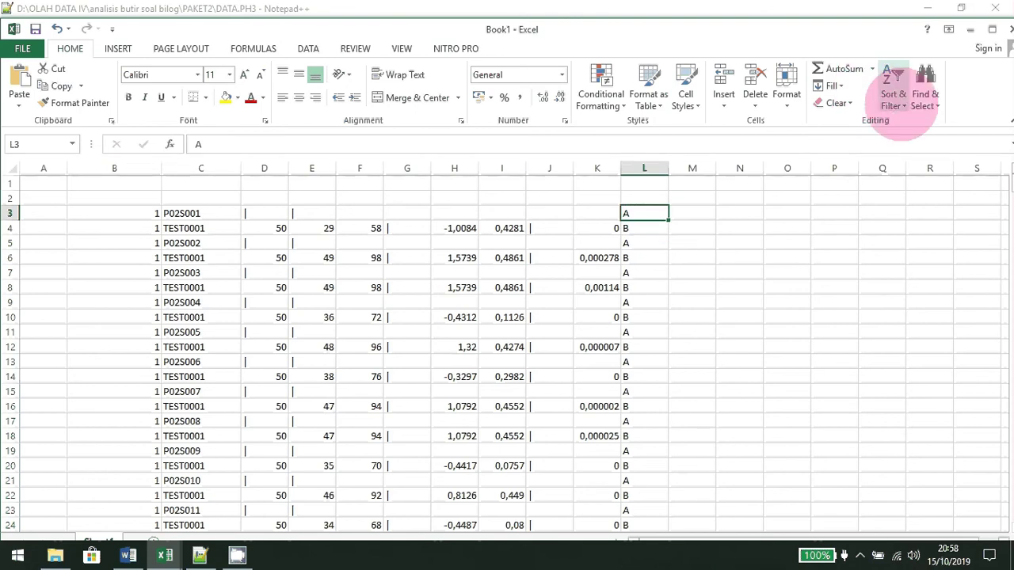
{"action": "left_click", "coordinate": [893, 91]}
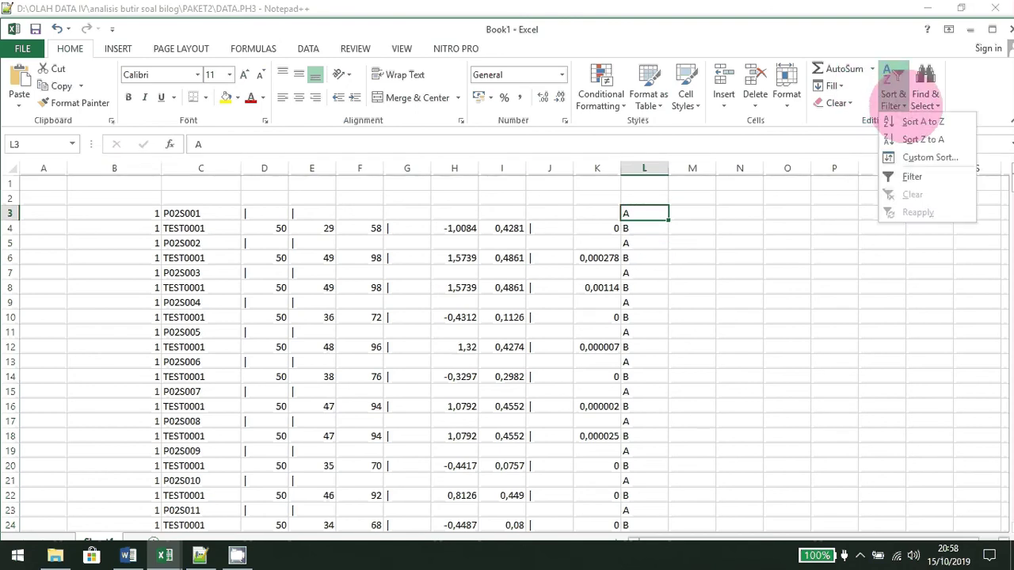
{"action": "left_click", "coordinate": [918, 175]}
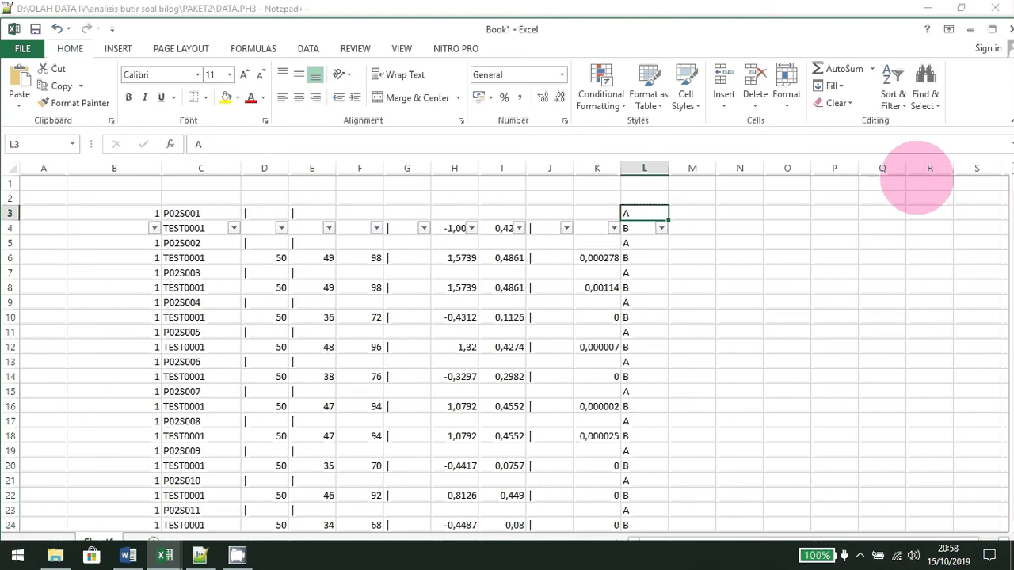
{"action": "left_click", "coordinate": [661, 229]}
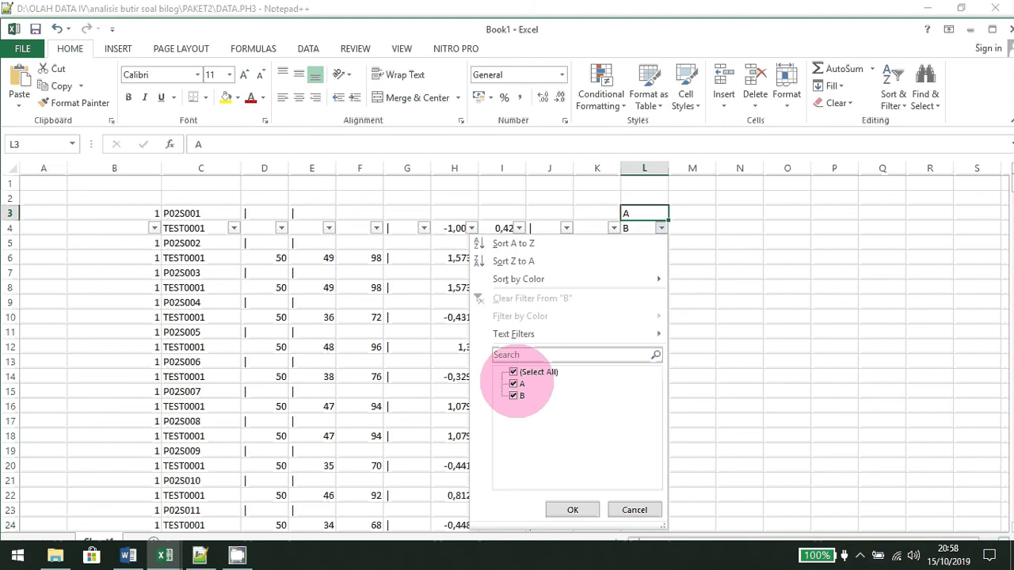
{"action": "left_click", "coordinate": [516, 384]}
{"action": "left_click", "coordinate": [572, 509]}
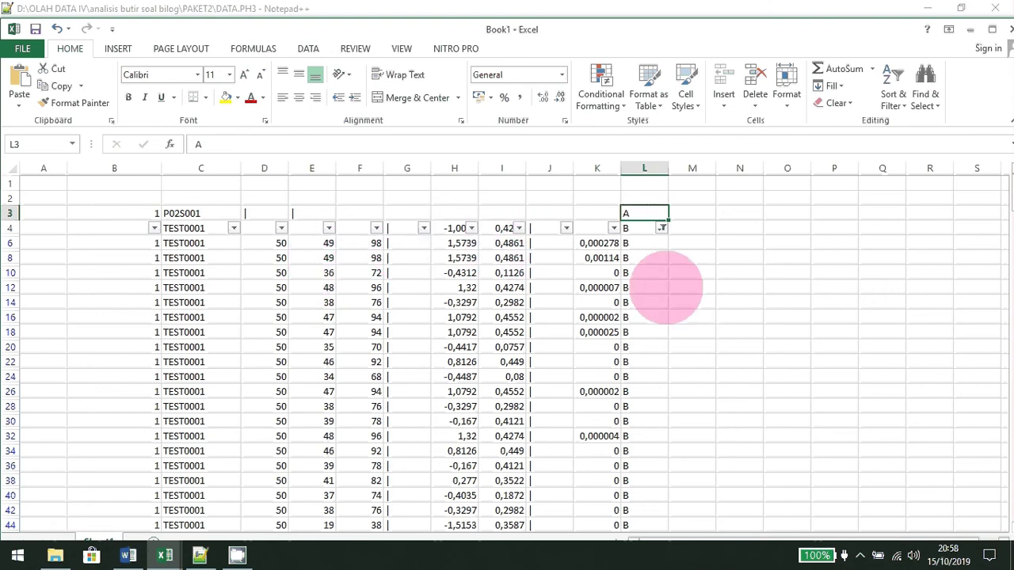
Step: Copy the filtered B-row block C4:K434
{"action": "left_click", "coordinate": [657, 289]}
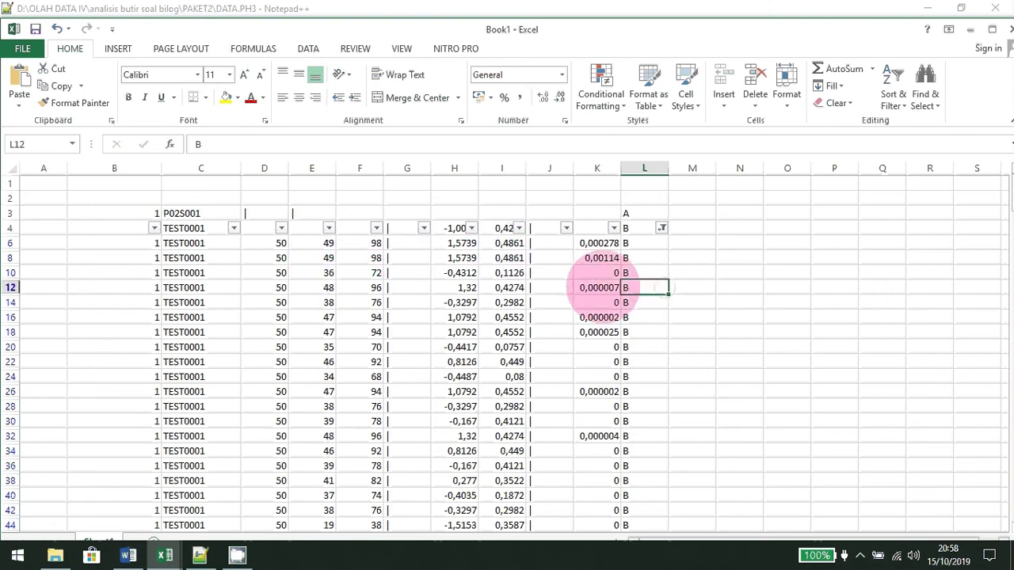
{"action": "scroll", "coordinate": [444, 285], "scroll_direction": "down", "scroll_amount": 3}
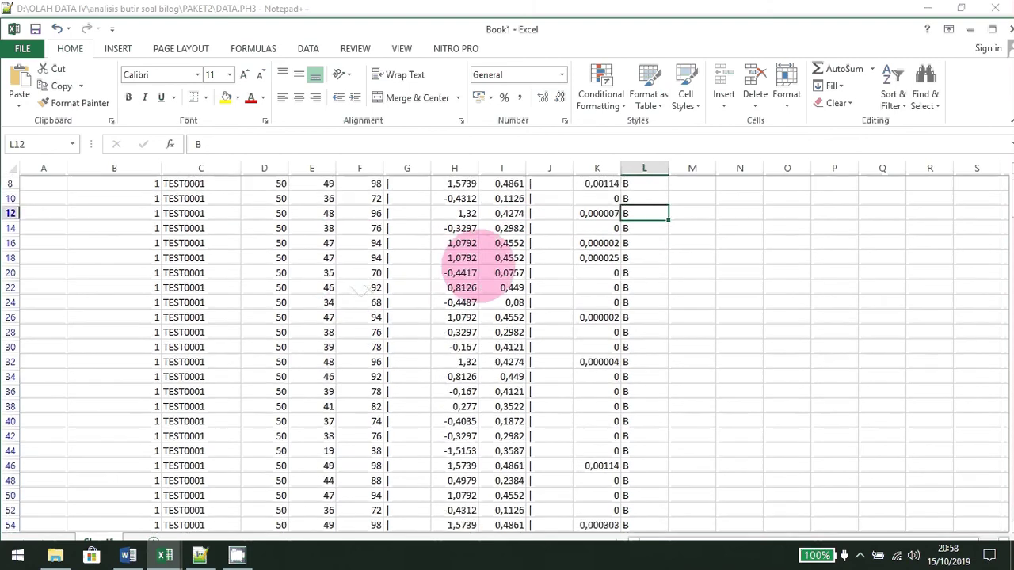
{"action": "scroll", "coordinate": [427, 293], "scroll_direction": "up", "scroll_amount": 3}
{"action": "mouse_move", "coordinate": [230, 228]}
{"action": "left_mouse_down"}
{"action": "mouse_move", "coordinate": [614, 524]}
{"action": "mouse_move", "coordinate": [582, 392]}
{"action": "mouse_move", "coordinate": [606, 547]}
{"action": "left_mouse_up"}
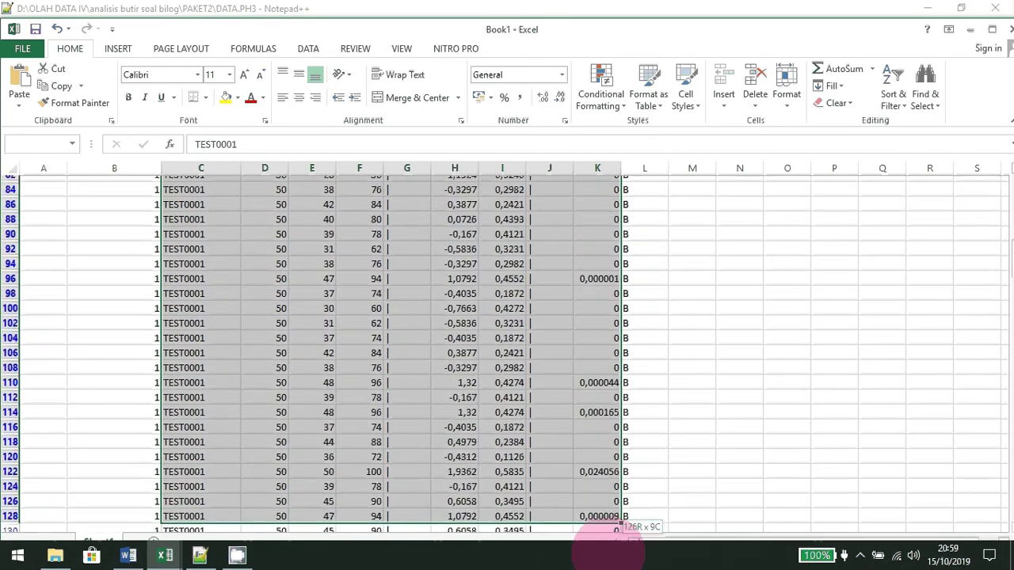
{"action": "mouse_move", "coordinate": [606, 547]}
{"action": "left_mouse_down"}
{"action": "mouse_move", "coordinate": [617, 532]}
{"action": "mouse_move", "coordinate": [616, 547]}
{"action": "left_mouse_up"}
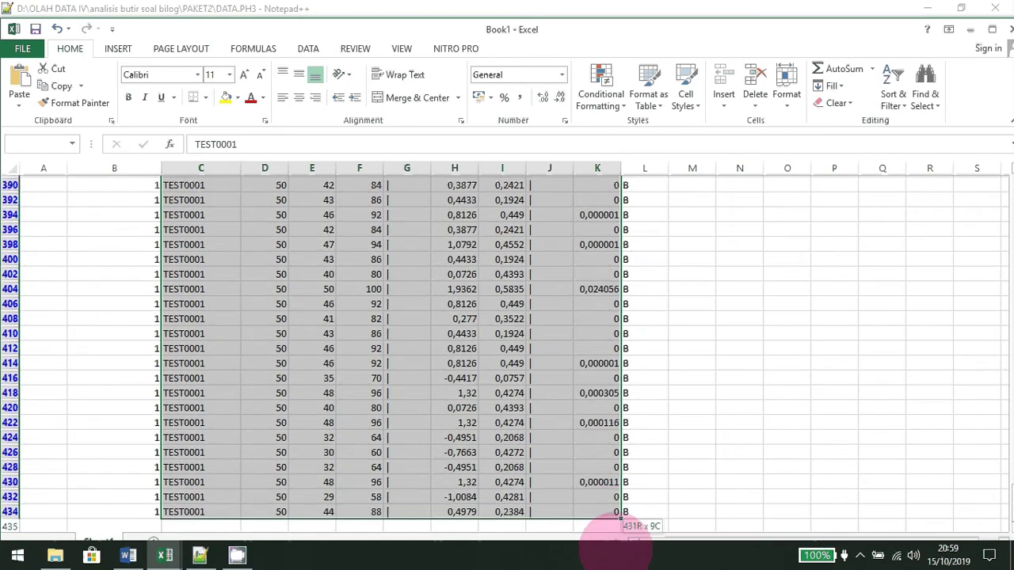
{"action": "left_click_drag", "start_coordinate": [616, 526], "coordinate": [599, 467]}
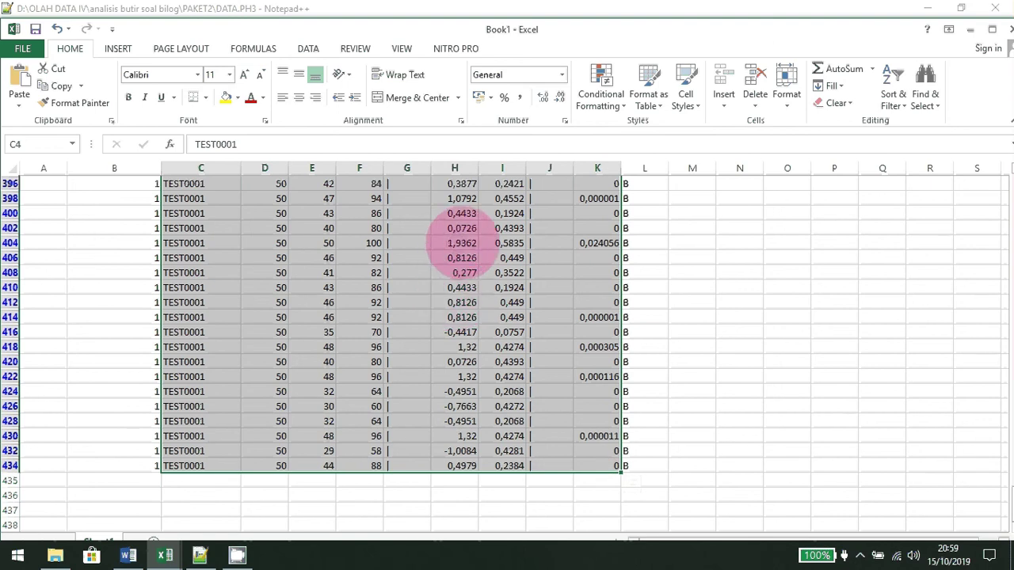
{"action": "right_click", "coordinate": [460, 237]}
{"action": "left_click", "coordinate": [487, 273]}
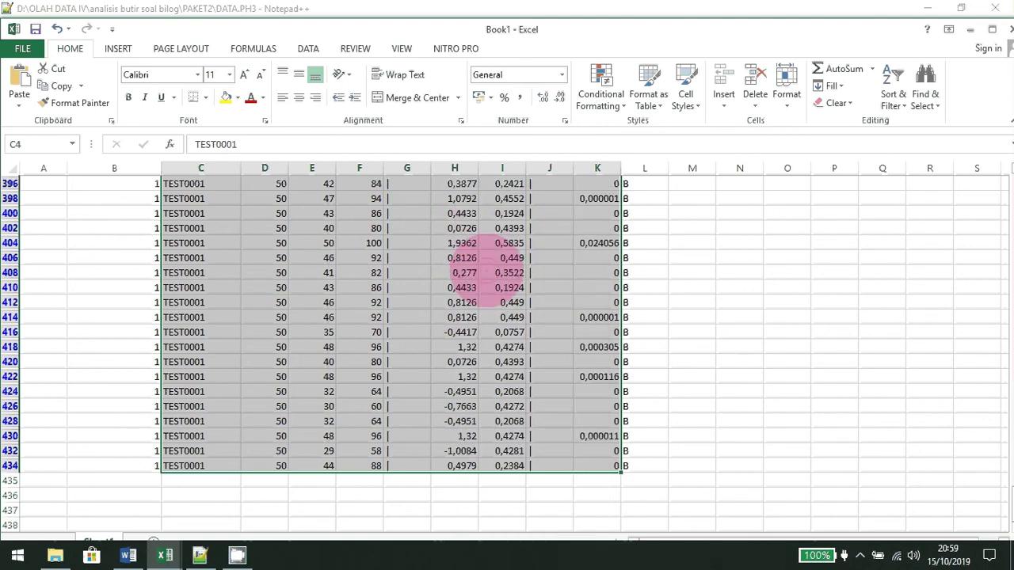
Step: Switch to the empty Sheet2 worksheet
{"action": "scroll", "coordinate": [781, 341], "scroll_direction": "down", "scroll_amount": 4}
{"action": "left_click", "coordinate": [729, 348]}
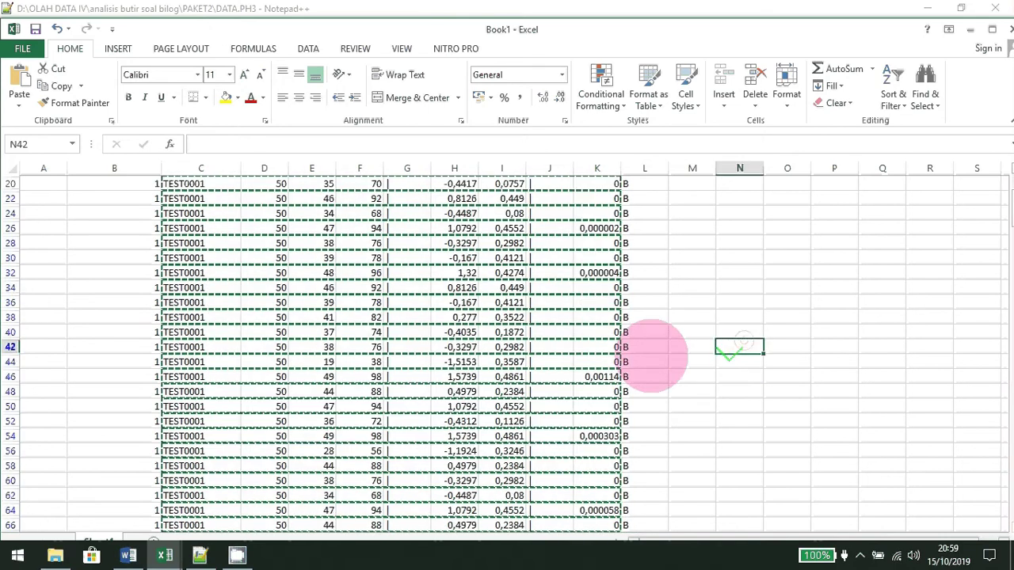
{"action": "scroll", "coordinate": [744, 341], "scroll_direction": "down", "scroll_amount": 4}
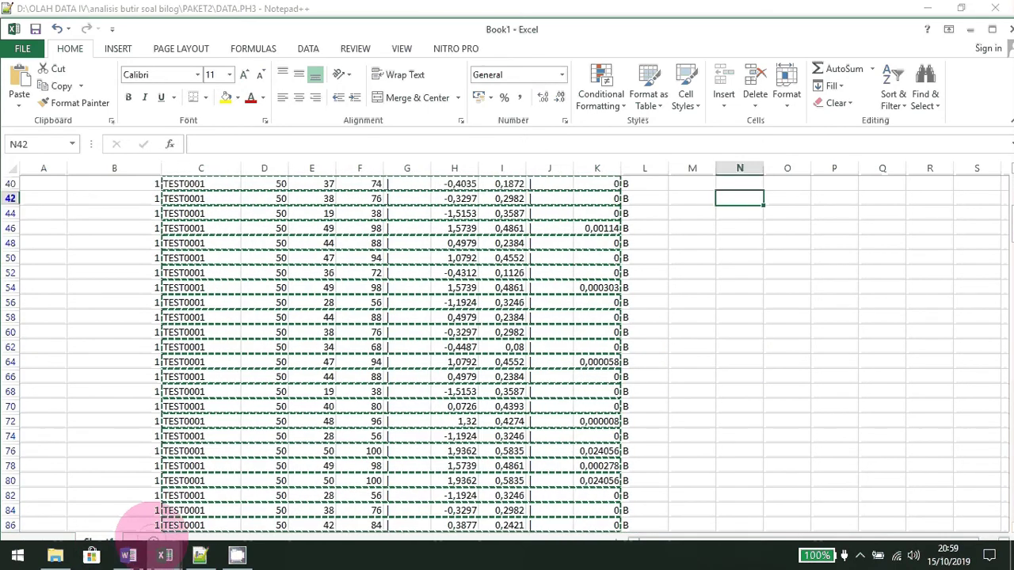
{"action": "left_click", "coordinate": [146, 540]}
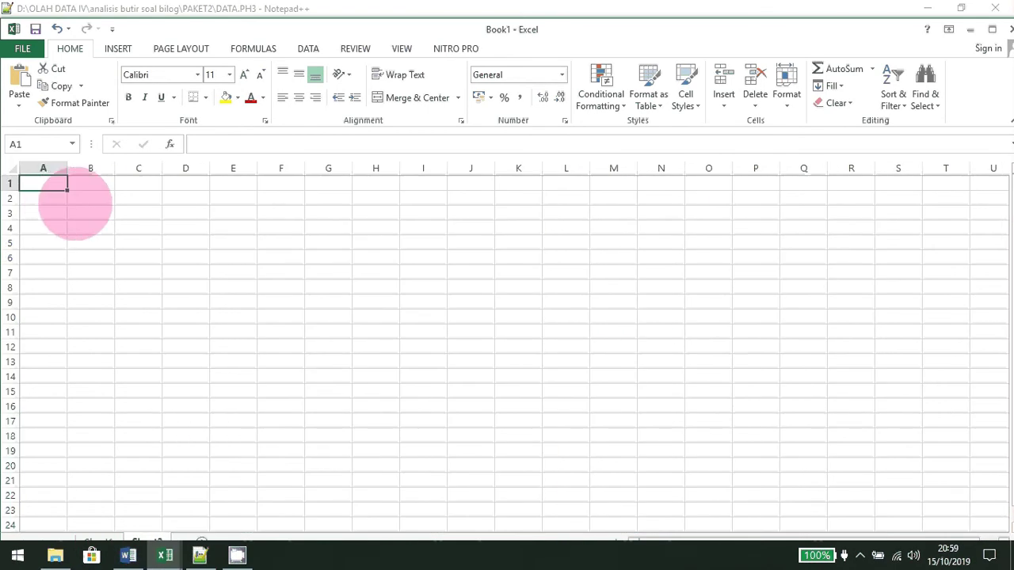
Step: Paste the copied TEST0001 rows into Sheet2 starting at B2
{"action": "left_click", "coordinate": [83, 198]}
{"action": "right_click", "coordinate": [80, 198]}
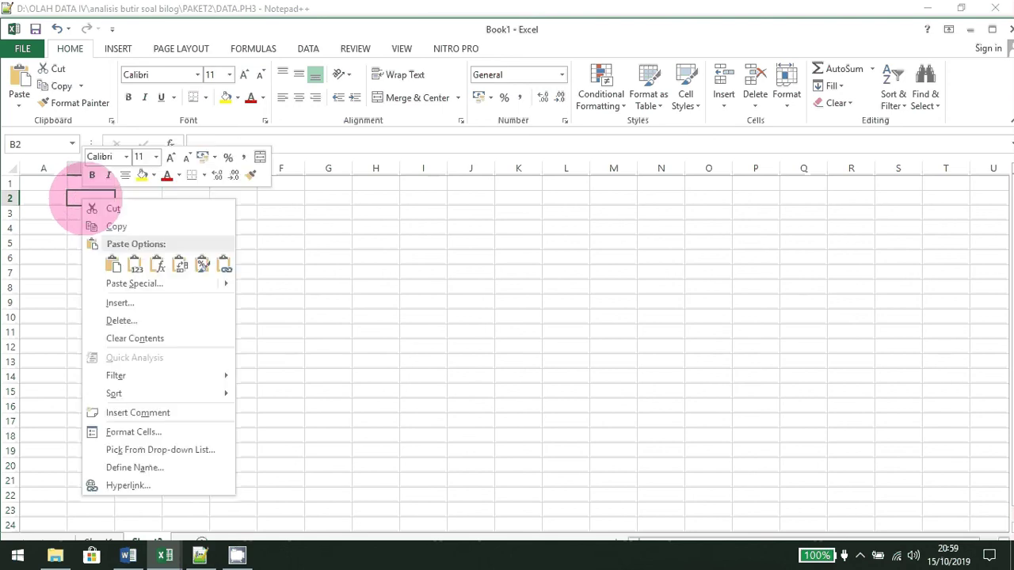
{"action": "left_click", "coordinate": [135, 264]}
{"action": "left_click", "coordinate": [315, 258]}
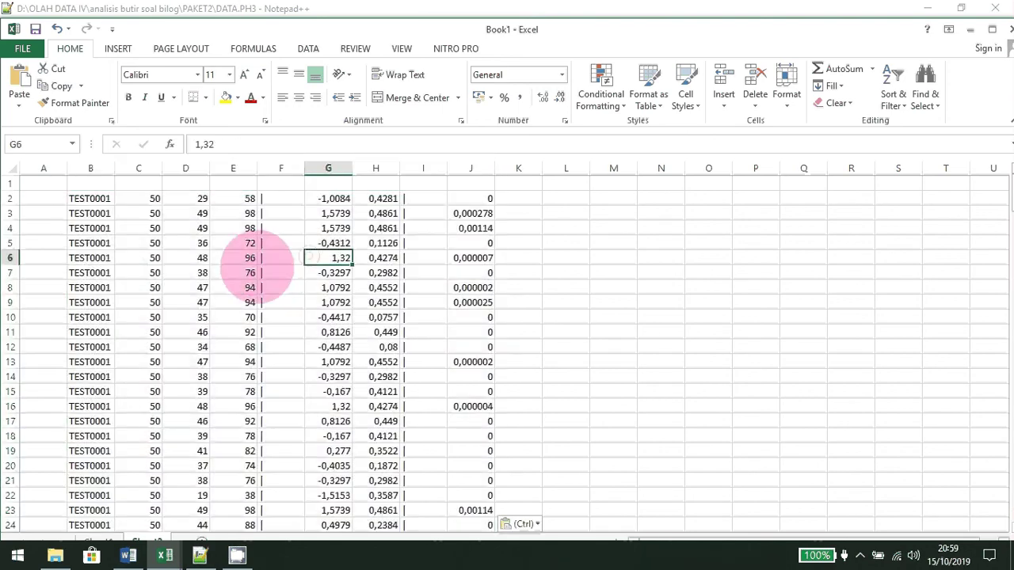
Step: Delete the pipe-only columns F and I
{"action": "left_click", "coordinate": [280, 168]}
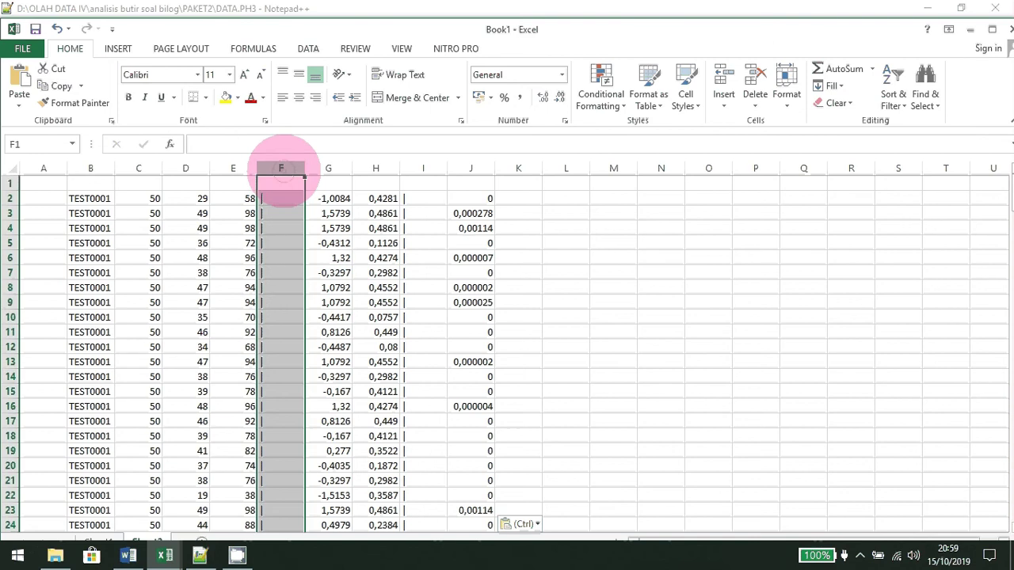
{"action": "left_click", "coordinate": [423, 168], "text": "ctrl"}
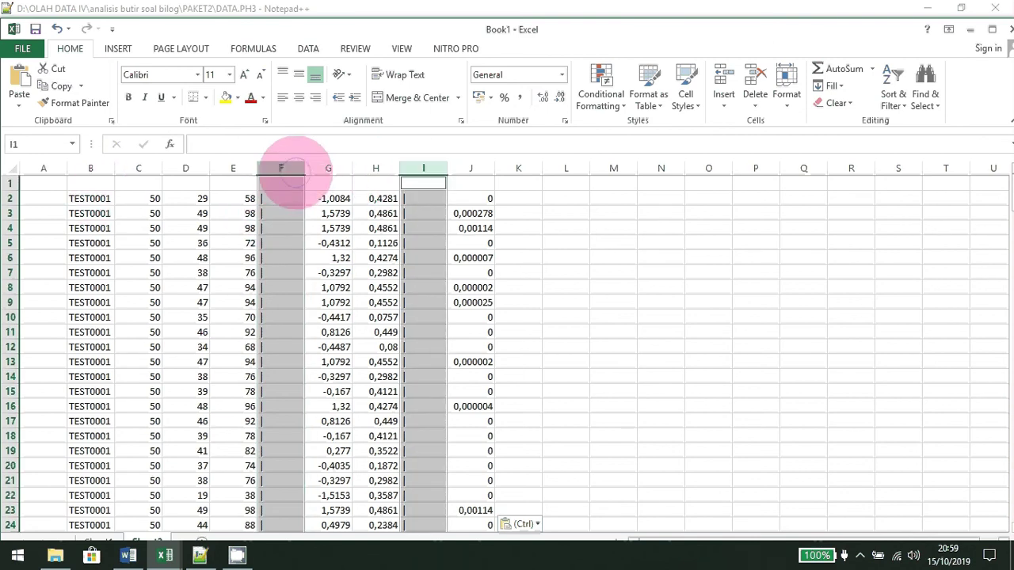
{"action": "right_click", "coordinate": [291, 175]}
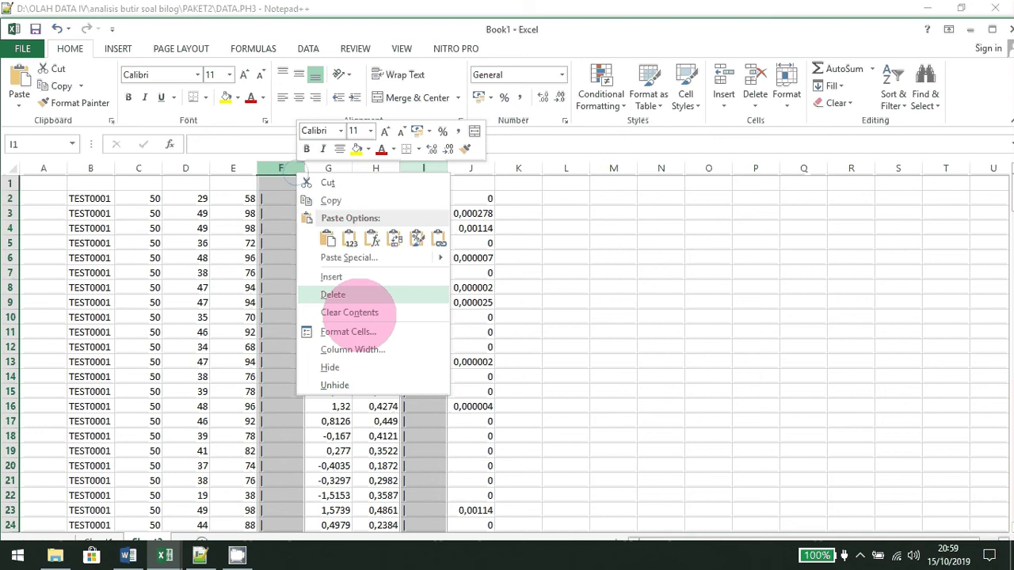
{"action": "left_click", "coordinate": [349, 312]}
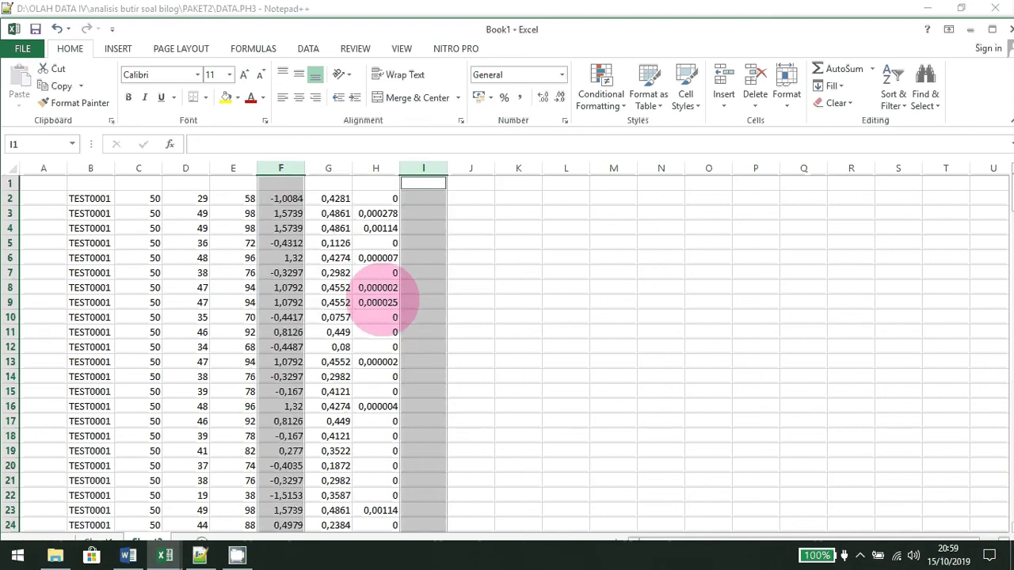
{"action": "left_click", "coordinate": [182, 304]}
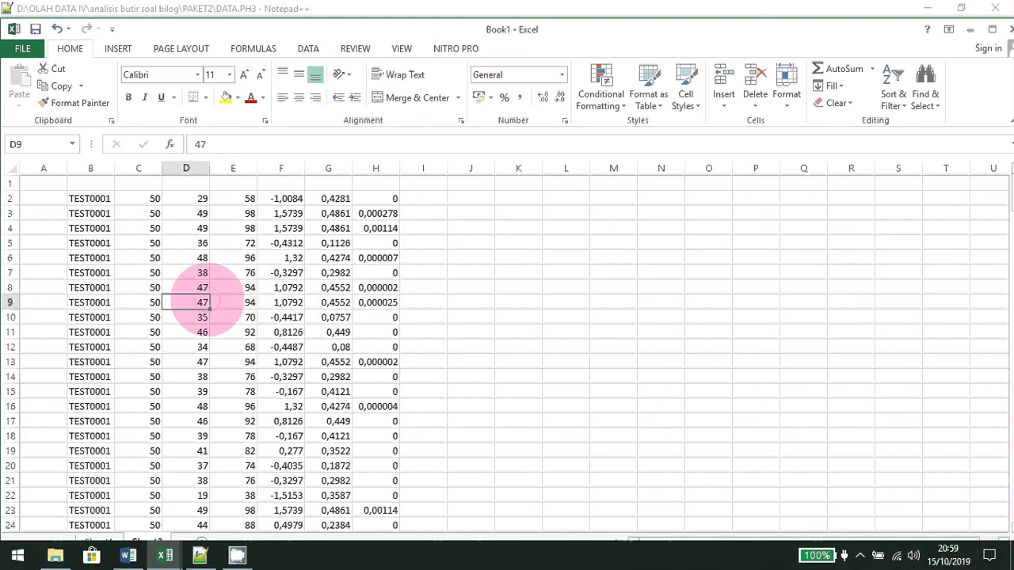
{"action": "scroll", "coordinate": [265, 317], "scroll_direction": "down", "scroll_amount": 3}
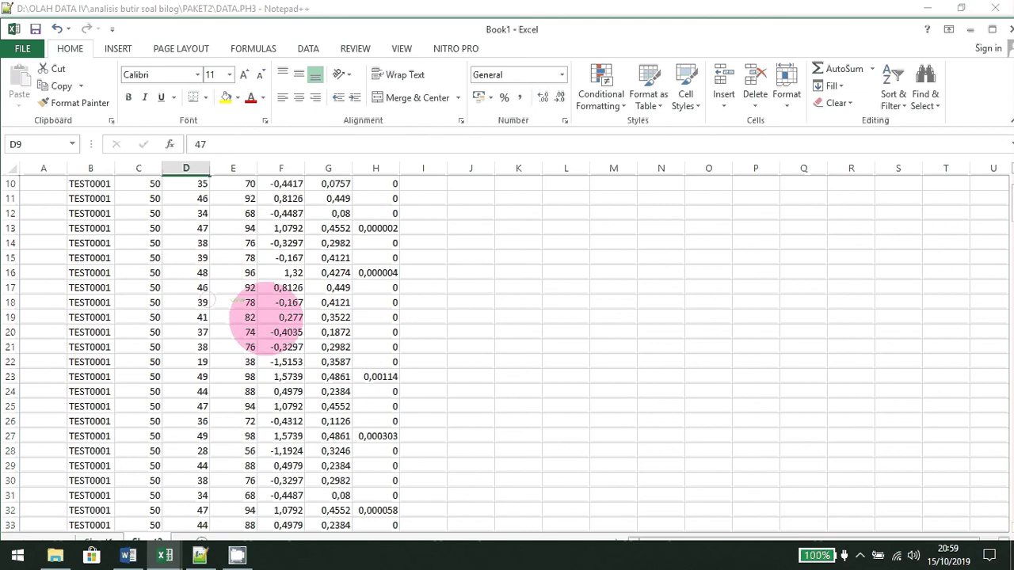
{"action": "scroll", "coordinate": [192, 261], "scroll_direction": "down", "scroll_amount": 10}
{"action": "scroll", "coordinate": [261, 306], "scroll_direction": "up", "scroll_amount": 4}
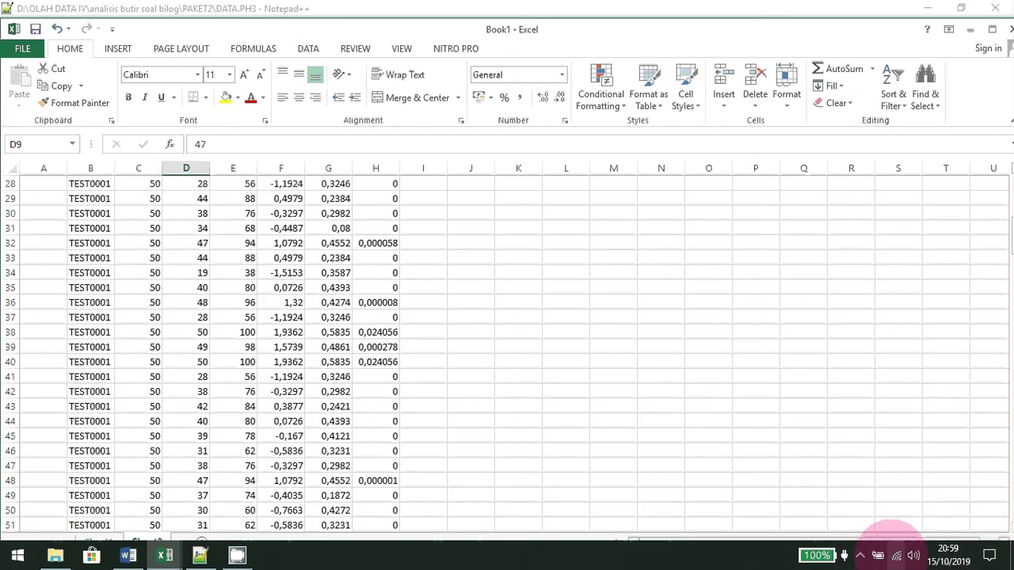
{"action": "scroll", "coordinate": [505, 362], "scroll_direction": "up", "scroll_amount": 6}
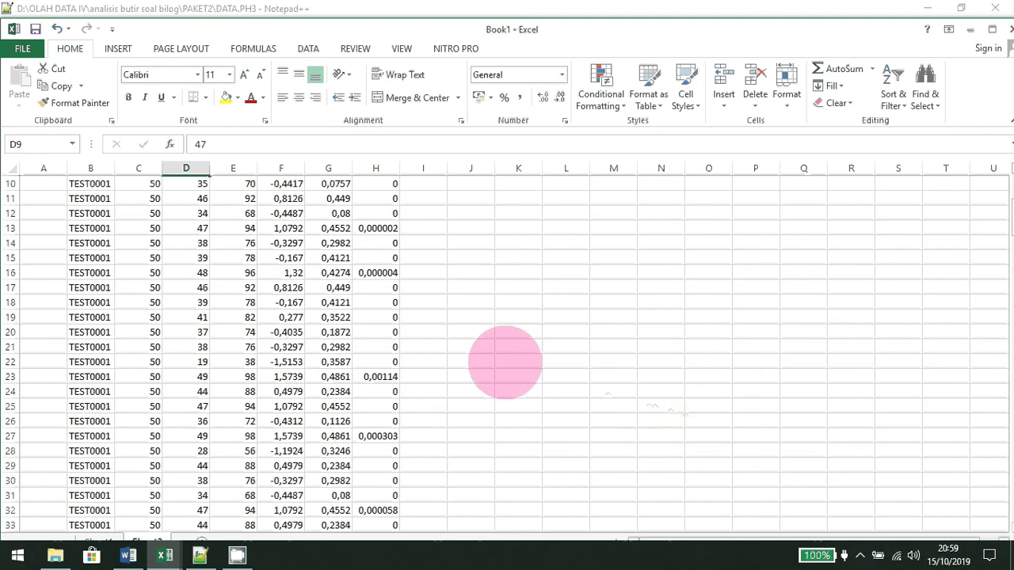
{"action": "scroll", "coordinate": [505, 362], "scroll_direction": "up", "scroll_amount": 3}
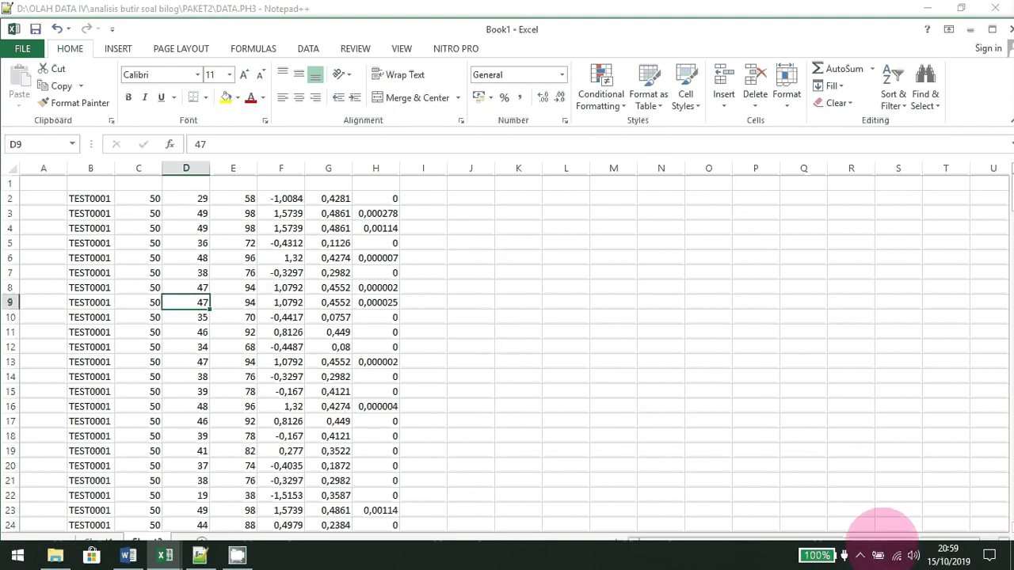